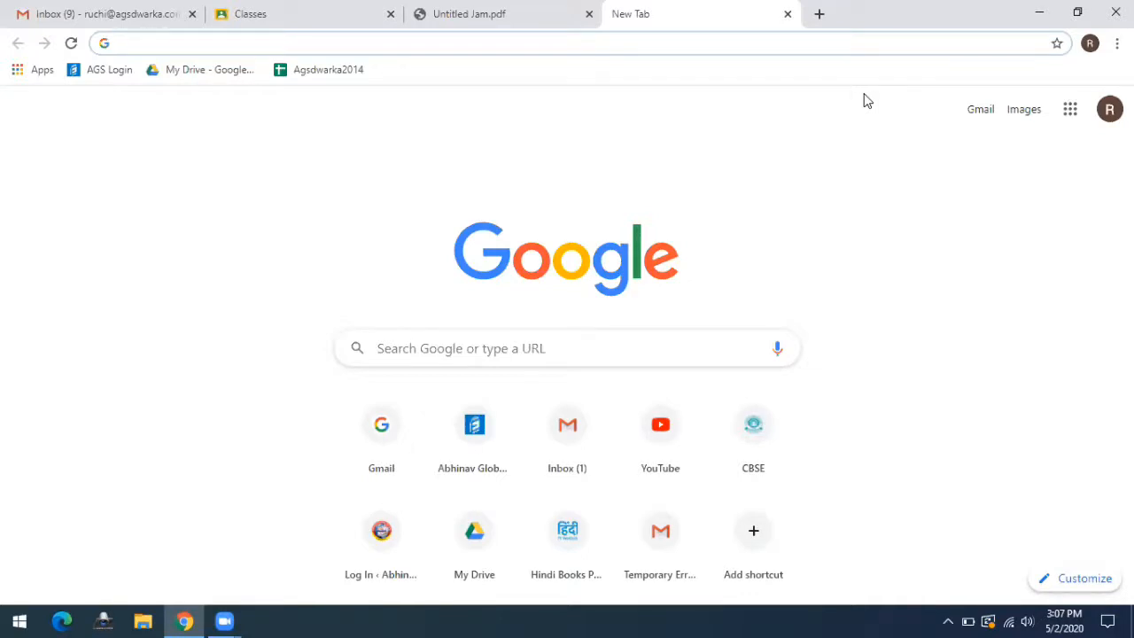
Step: Open Jamboard from the Google apps list and create a new jam
{"action": "left_click", "coordinate": [1069, 114]}
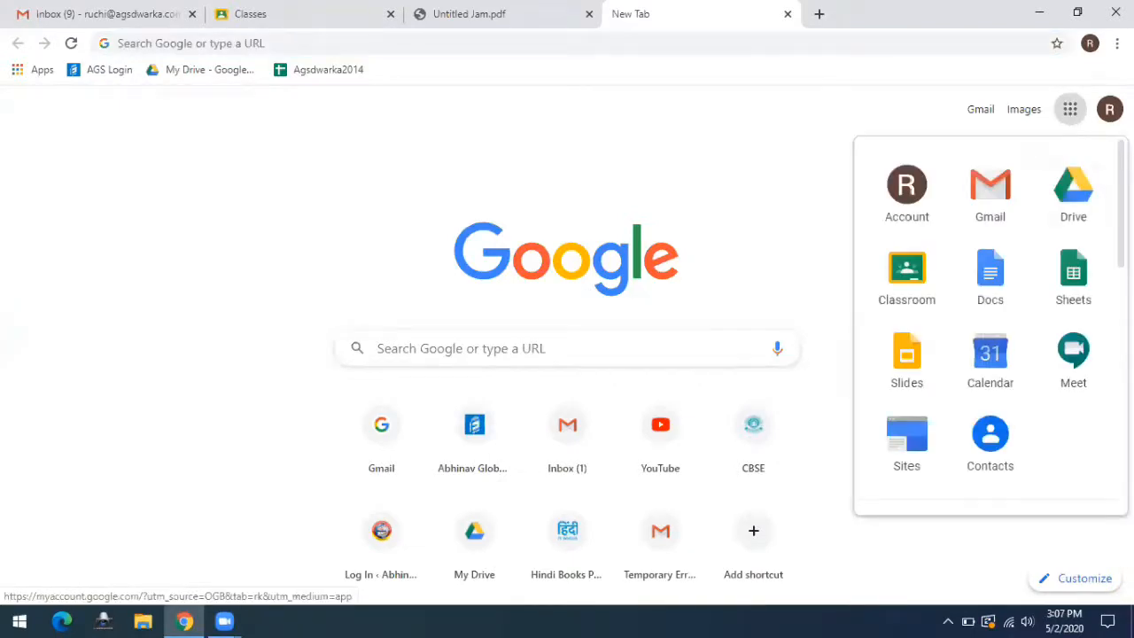
{"action": "scroll", "coordinate": [990, 326], "scroll_direction": "down", "scroll_amount": 4}
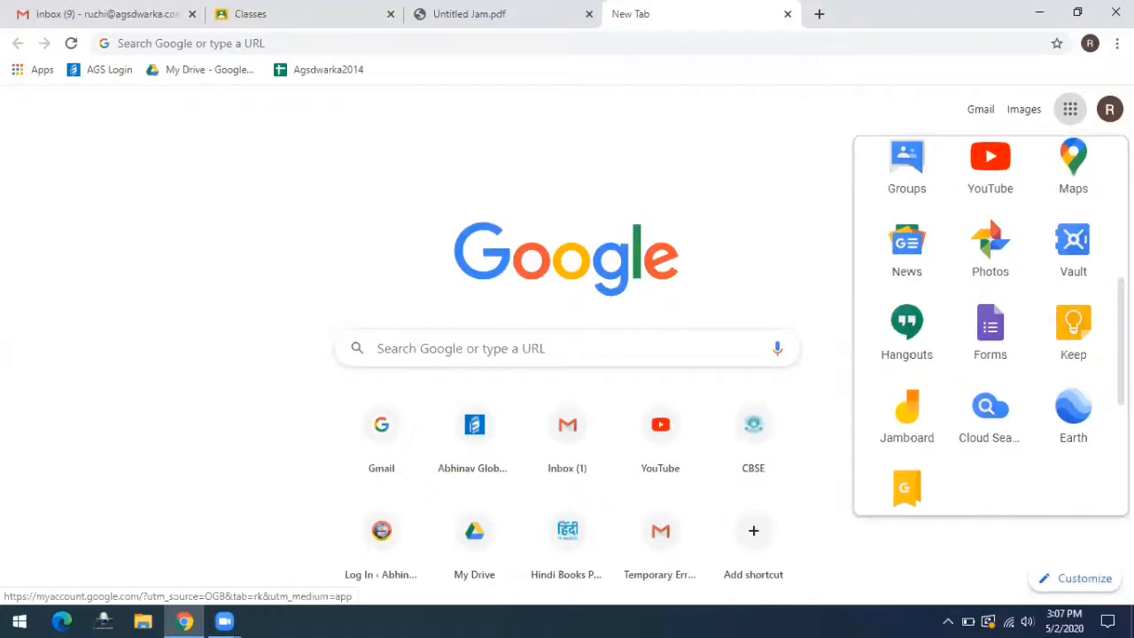
{"action": "left_click", "coordinate": [910, 424]}
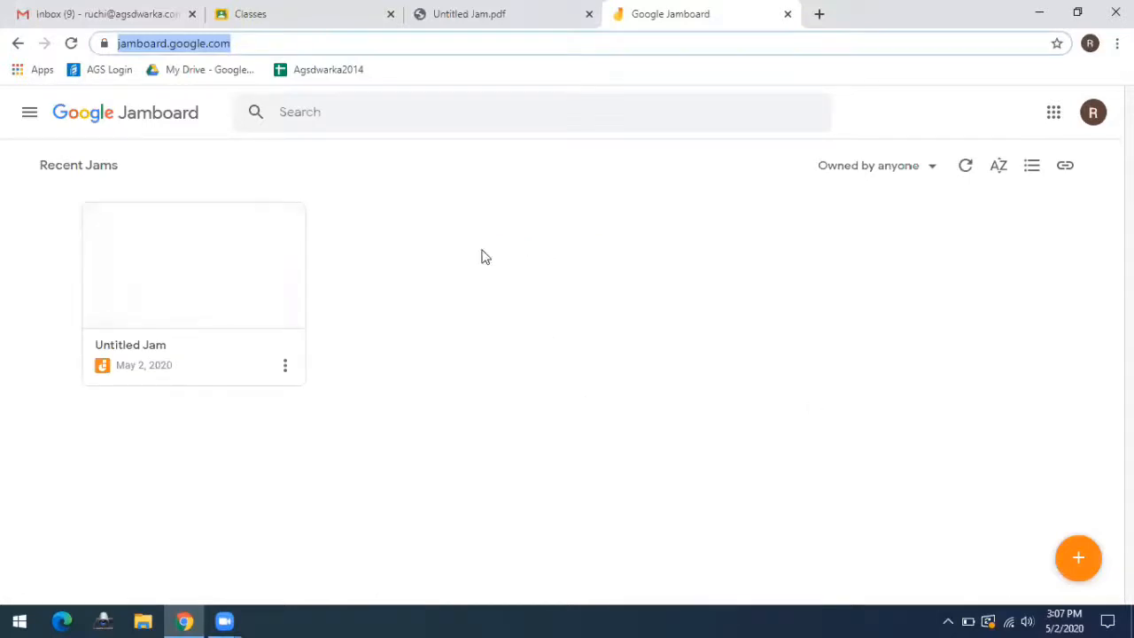
{"action": "left_click", "coordinate": [1079, 560]}
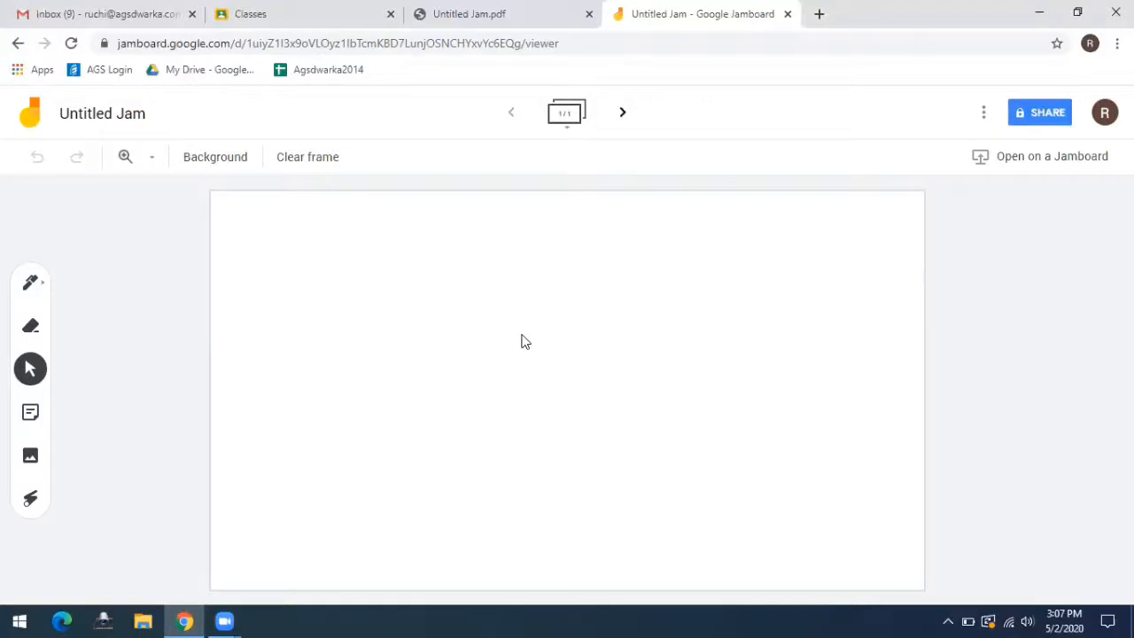
Step: Try the dots, lines and gray grid backgrounds on the blank frame
{"action": "left_click", "coordinate": [232, 166]}
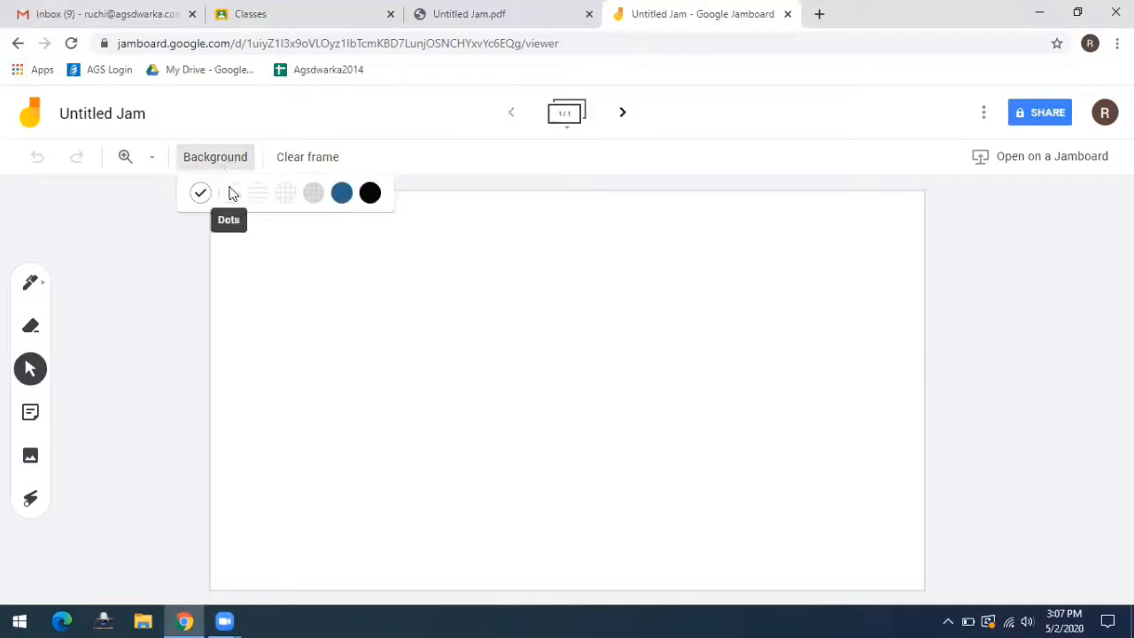
{"action": "left_click", "coordinate": [229, 192]}
{"action": "left_click", "coordinate": [228, 176]}
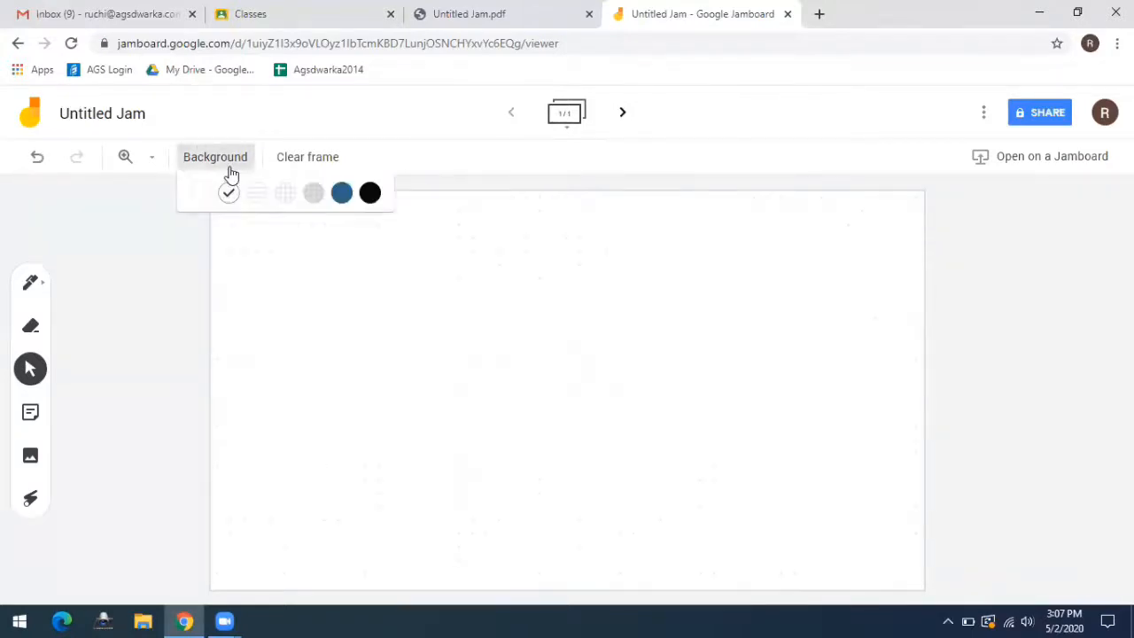
{"action": "left_click", "coordinate": [257, 196]}
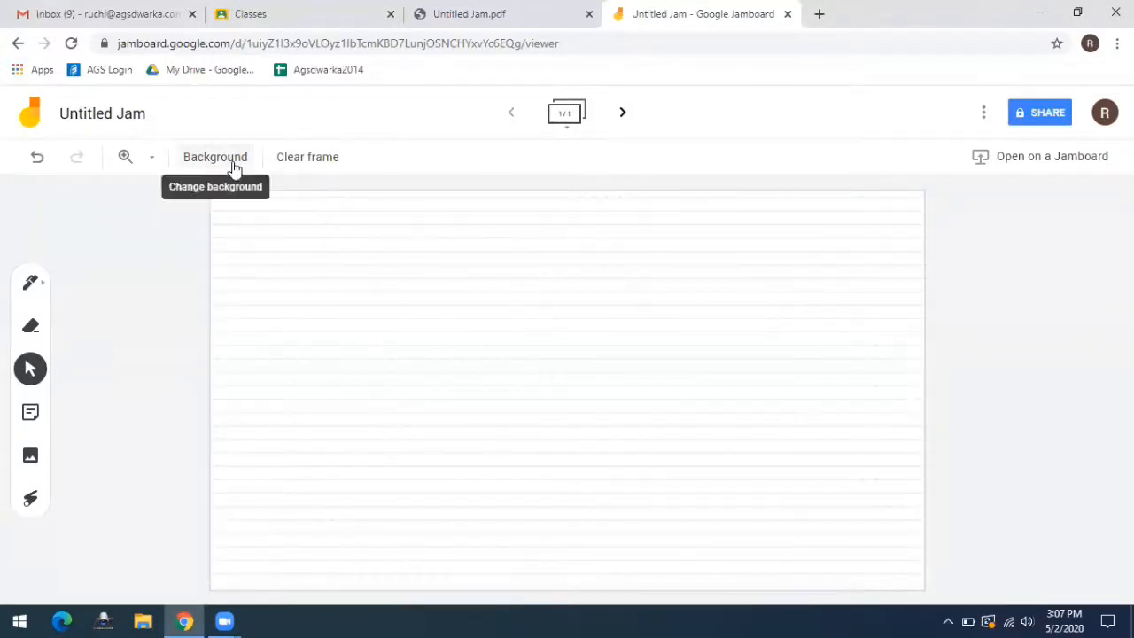
{"action": "left_click", "coordinate": [231, 167]}
{"action": "left_click", "coordinate": [309, 192]}
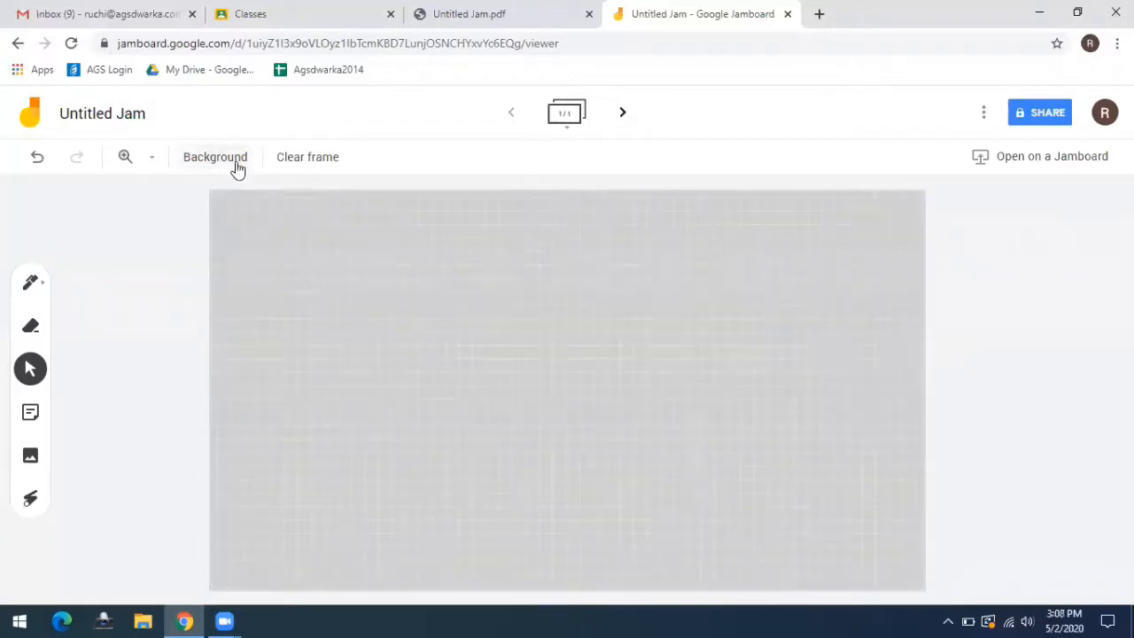
Step: Clear the frame and set its background back to plain white
{"action": "left_click", "coordinate": [301, 163]}
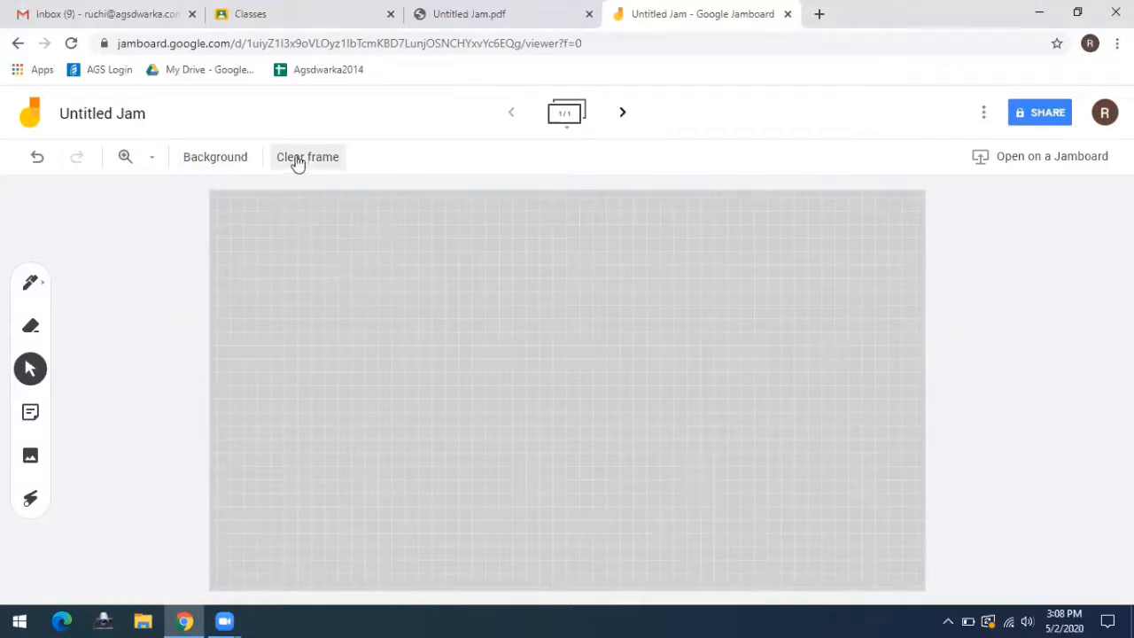
{"action": "left_click", "coordinate": [228, 170]}
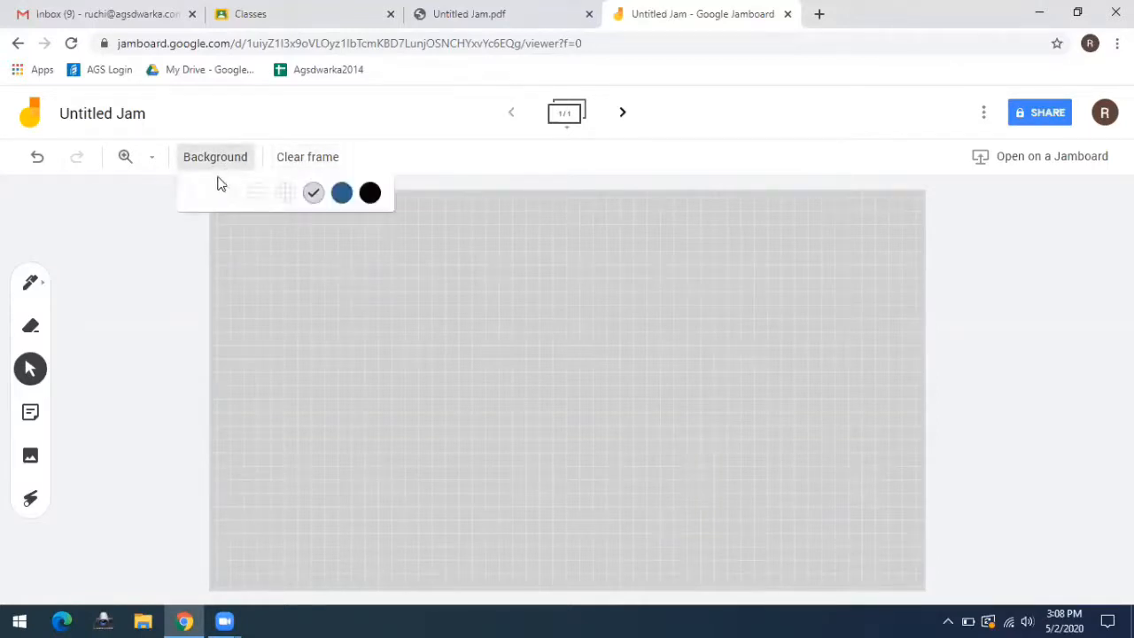
{"action": "left_click", "coordinate": [208, 193]}
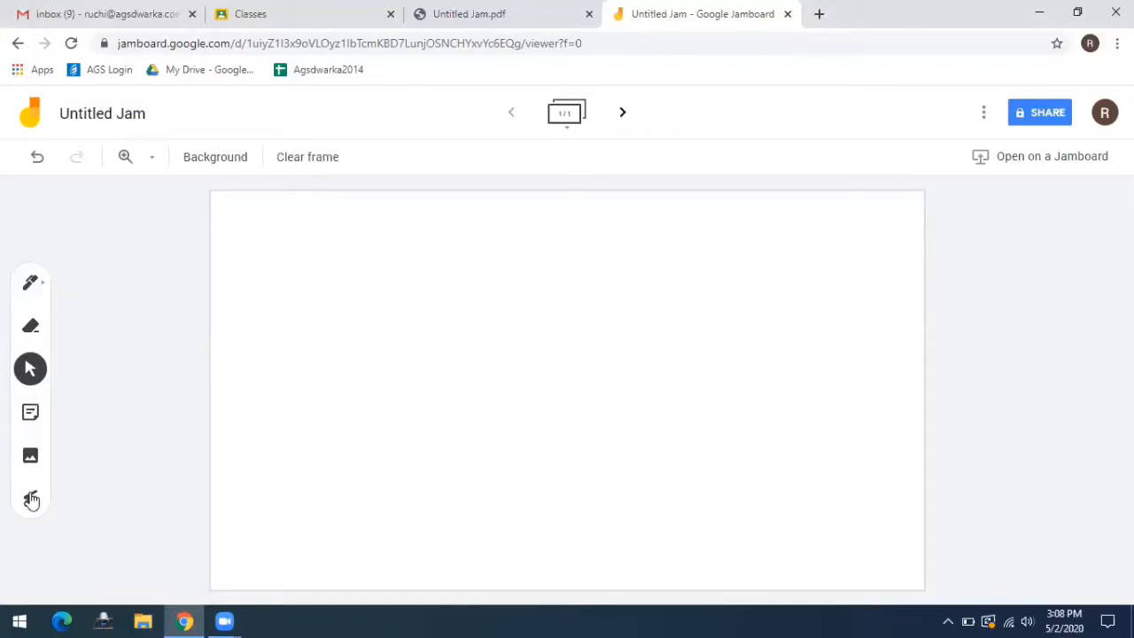
Step: Handwrite the large letters X, Y and Z in a row across the frame with the black pen
{"action": "left_click", "coordinate": [32, 285]}
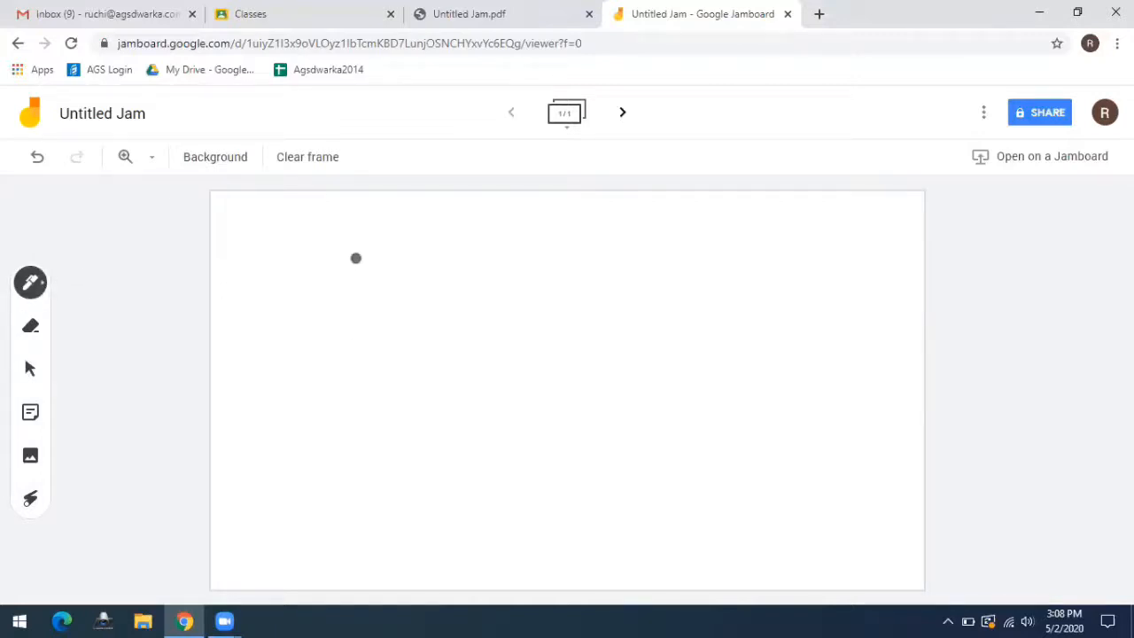
{"action": "left_click_drag", "start_coordinate": [356, 259], "coordinate": [455, 381]}
{"action": "left_click_drag", "start_coordinate": [440, 284], "coordinate": [379, 425]}
{"action": "left_click_drag", "start_coordinate": [496, 290], "coordinate": [577, 375]}
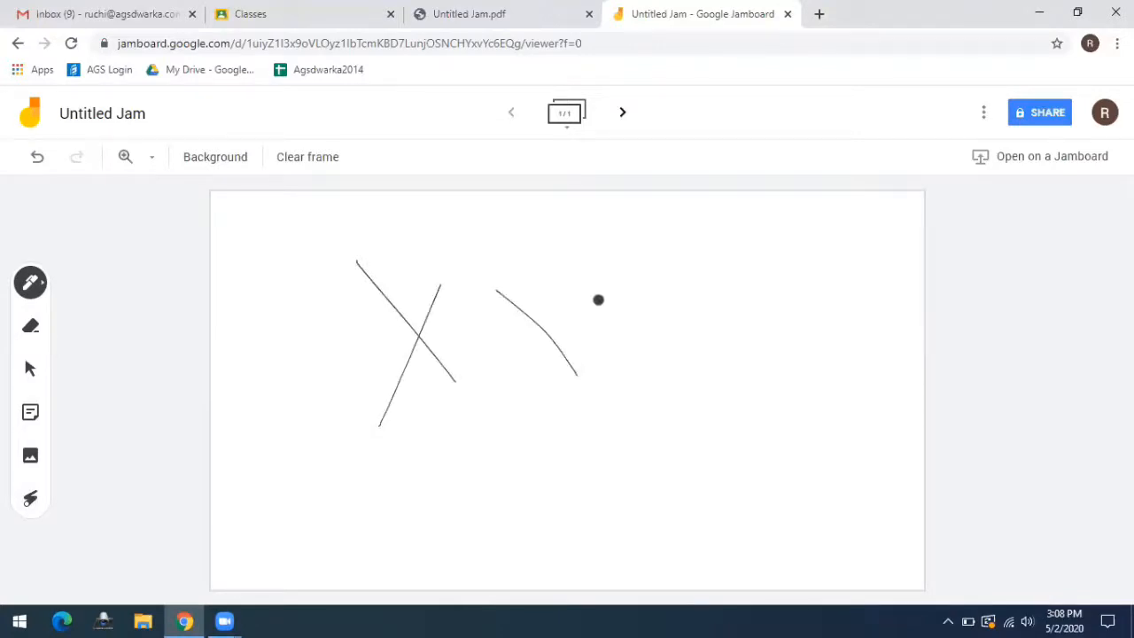
{"action": "left_click_drag", "start_coordinate": [606, 288], "coordinate": [592, 440]}
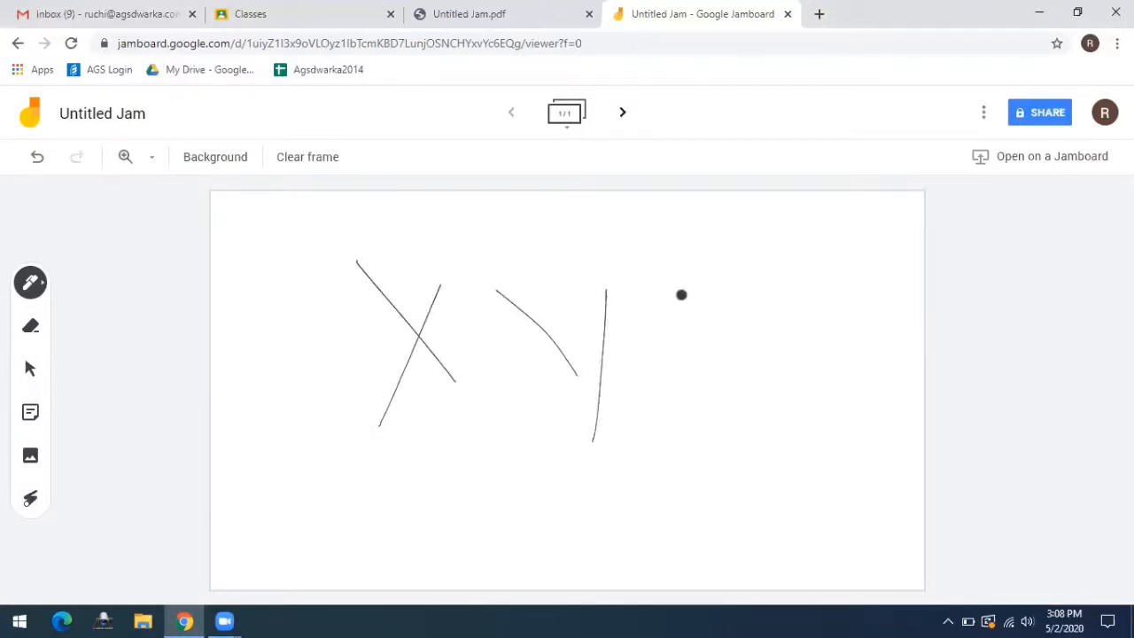
{"action": "mouse_move", "coordinate": [852, 282]}
{"action": "left_mouse_down"}
{"action": "mouse_move", "coordinate": [706, 487]}
{"action": "mouse_move", "coordinate": [901, 390]}
{"action": "left_mouse_up"}
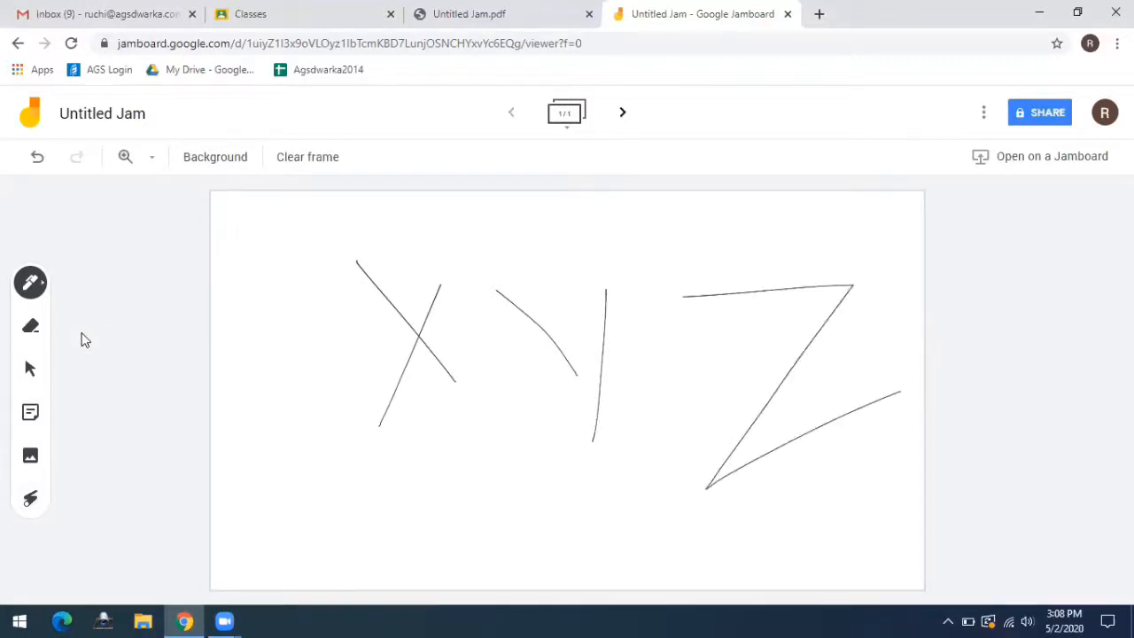
Step: Erase parts of the handwritten X's strokes with the eraser
{"action": "left_click", "coordinate": [30, 325]}
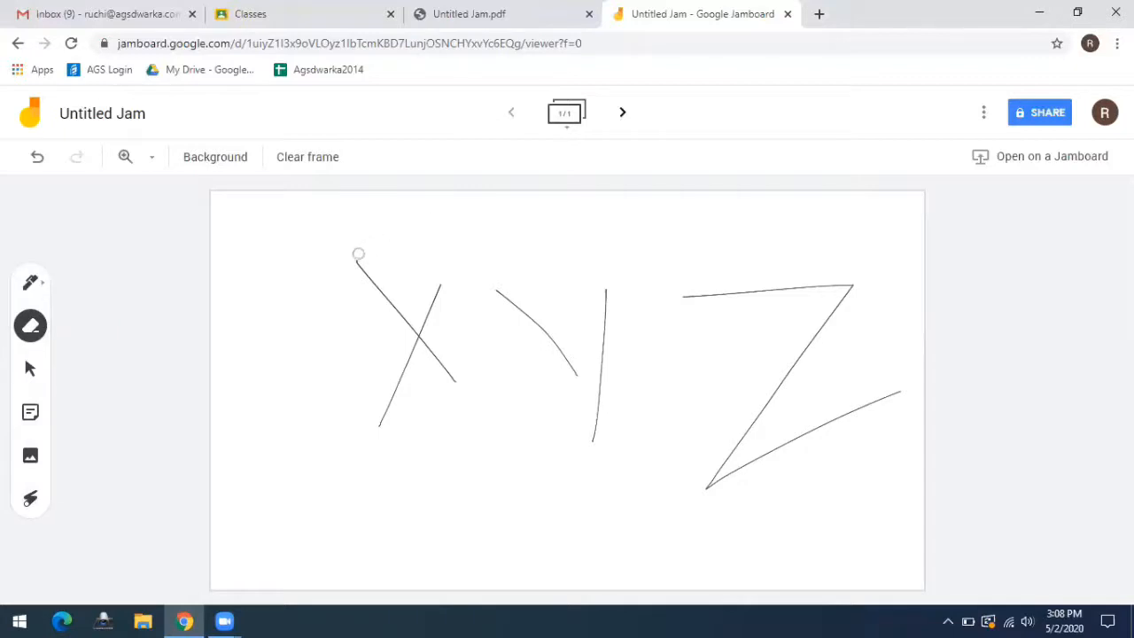
{"action": "left_click_drag", "start_coordinate": [355, 256], "coordinate": [431, 347]}
{"action": "left_click_drag", "start_coordinate": [460, 262], "coordinate": [404, 334]}
{"action": "mouse_move", "coordinate": [407, 373]}
{"action": "left_mouse_down"}
{"action": "mouse_move", "coordinate": [463, 366]}
{"action": "mouse_move", "coordinate": [403, 308]}
{"action": "mouse_move", "coordinate": [376, 354]}
{"action": "left_mouse_up"}
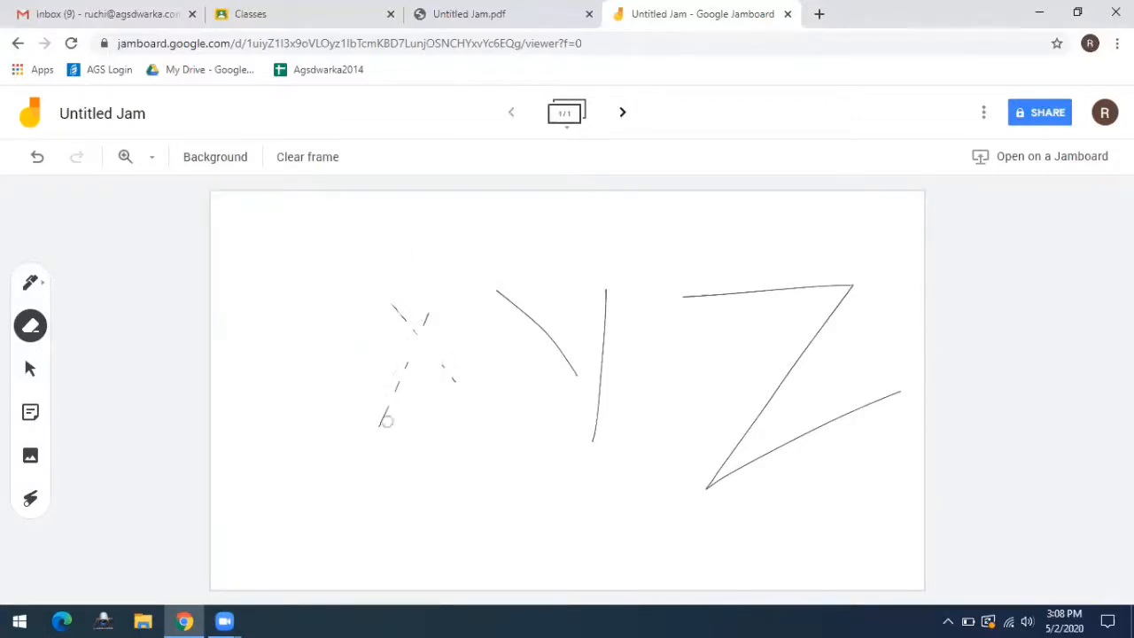
{"action": "mouse_move", "coordinate": [388, 419]}
{"action": "left_mouse_down"}
{"action": "mouse_move", "coordinate": [399, 374]}
{"action": "mouse_move", "coordinate": [378, 414]}
{"action": "left_mouse_up"}
Step: Add a pink sticky note reading "xyz" and move it near the frame's upper-left corner
{"action": "left_click", "coordinate": [31, 416]}
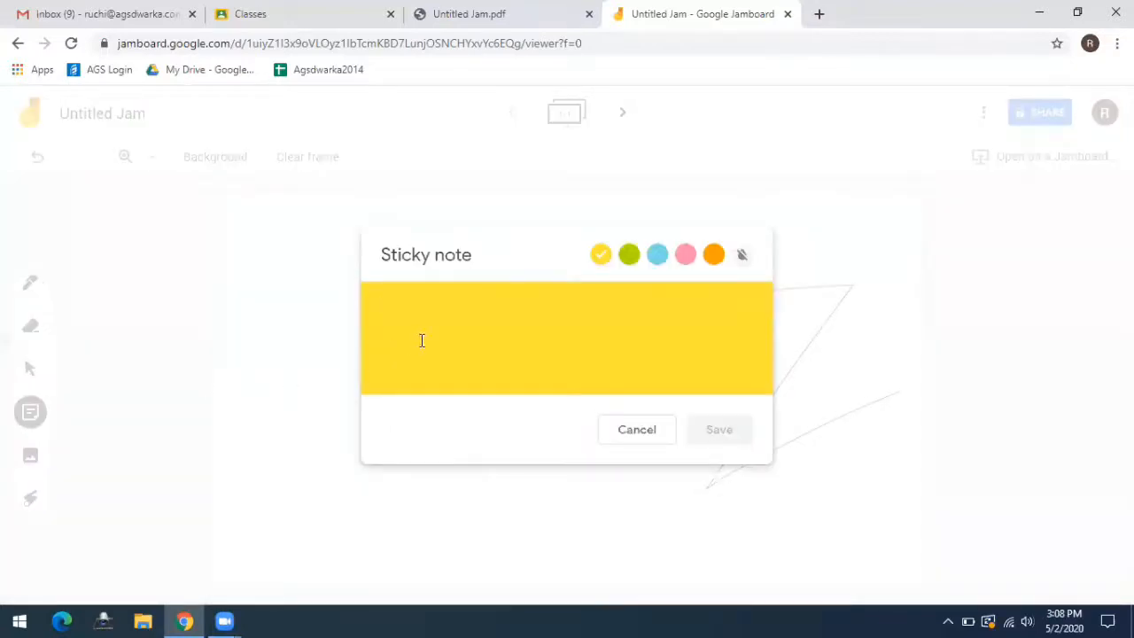
{"action": "type", "text": "xyz"}
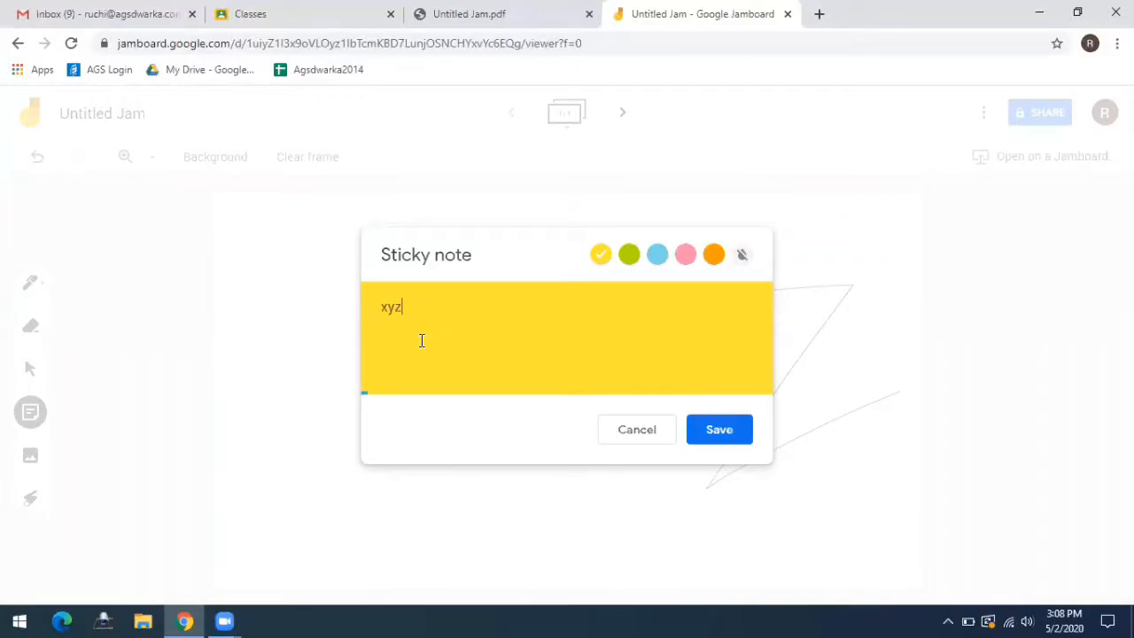
{"action": "left_click", "coordinate": [626, 260]}
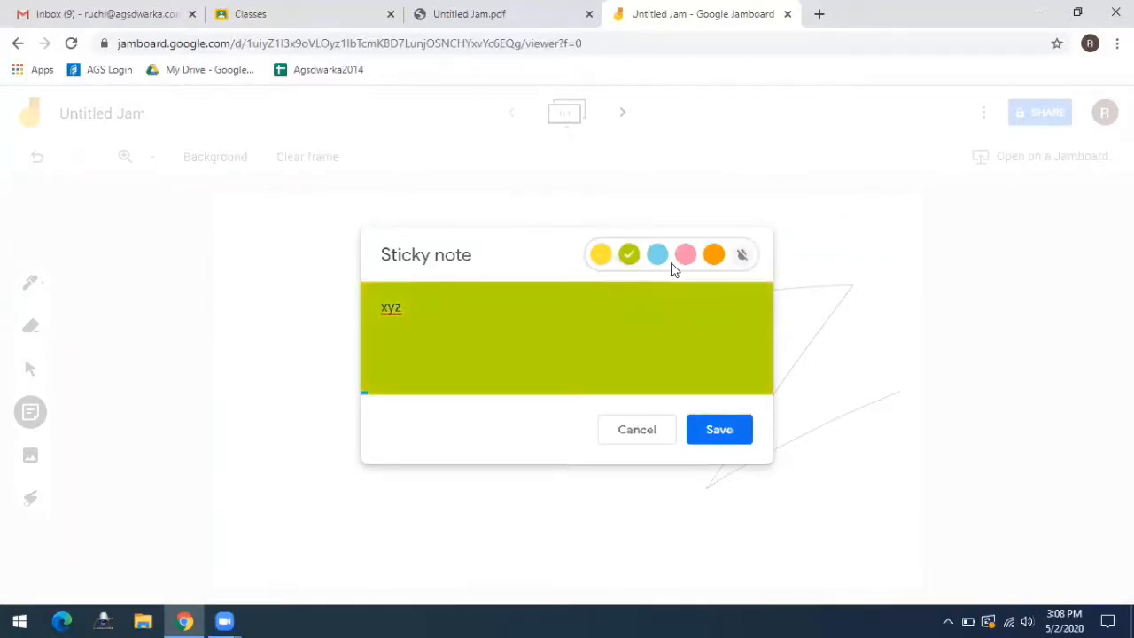
{"action": "left_click", "coordinate": [657, 255]}
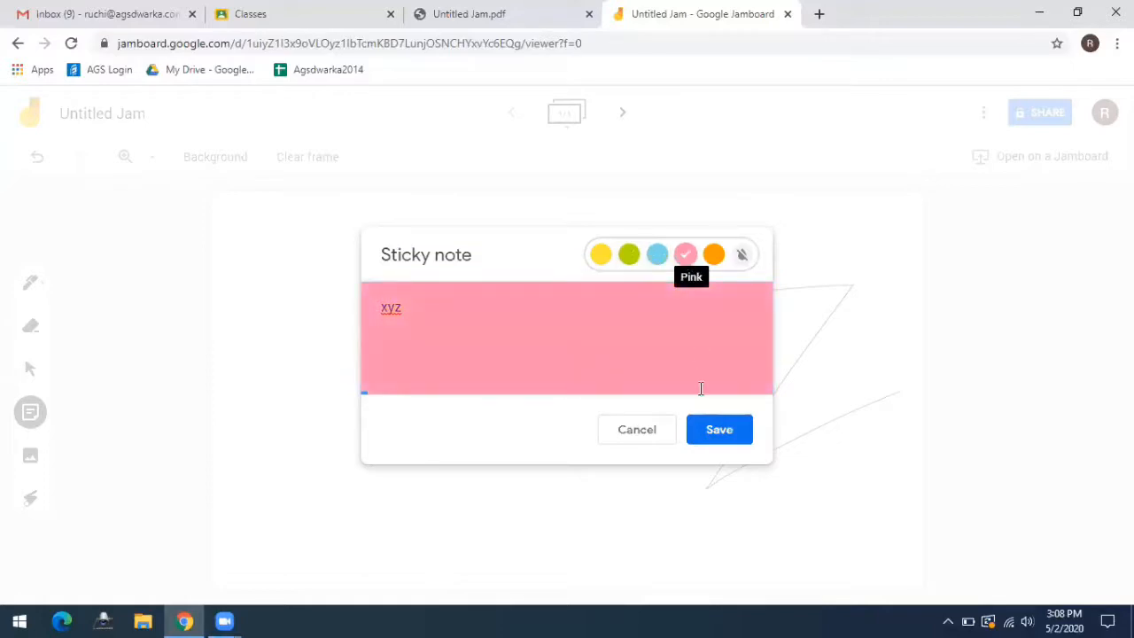
{"action": "left_click", "coordinate": [714, 434]}
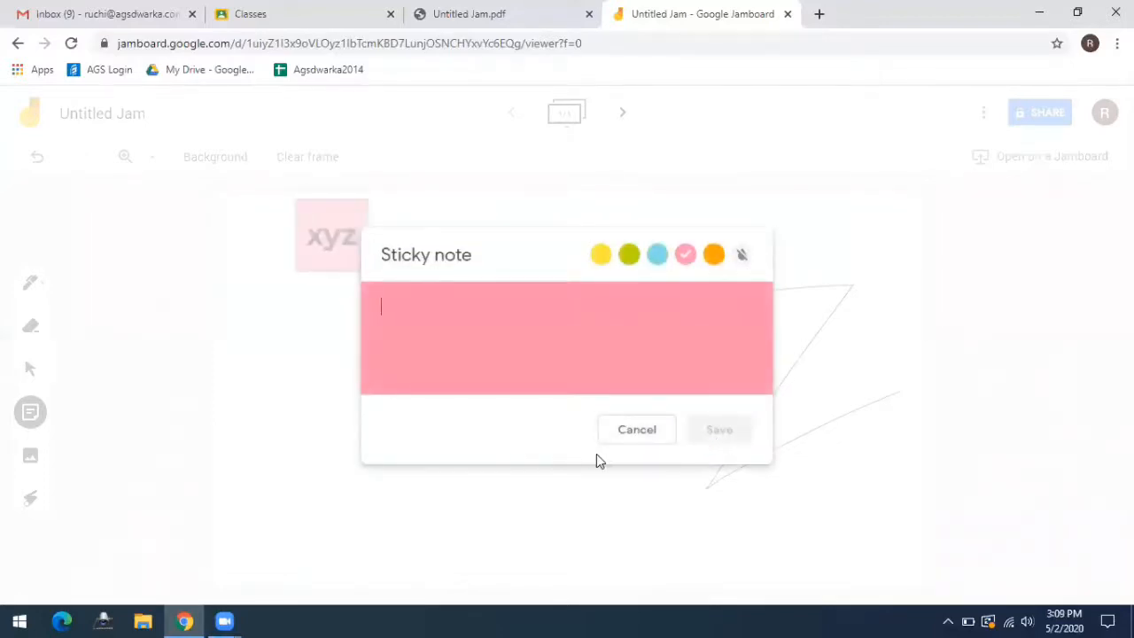
{"action": "left_click", "coordinate": [635, 431]}
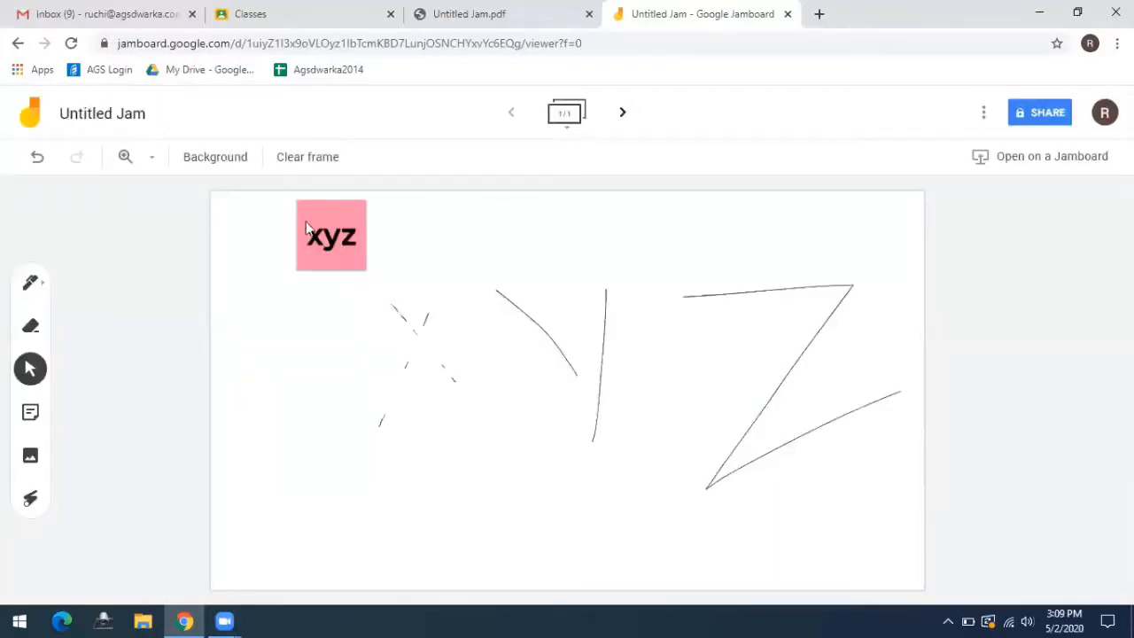
{"action": "left_click", "coordinate": [324, 230]}
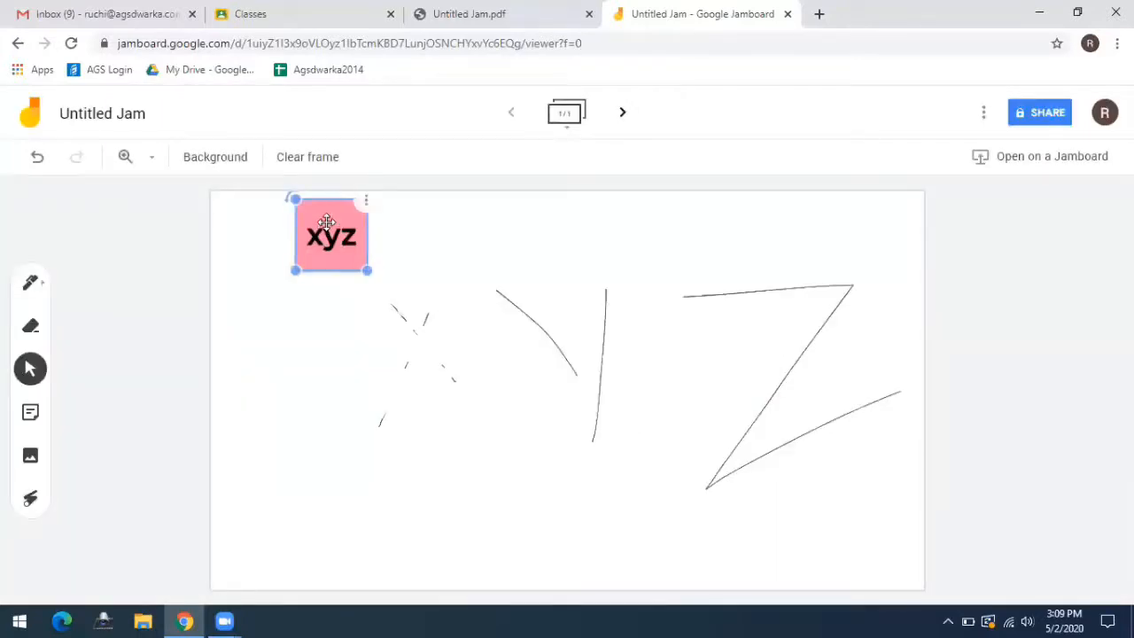
{"action": "left_click_drag", "start_coordinate": [322, 229], "coordinate": [269, 227]}
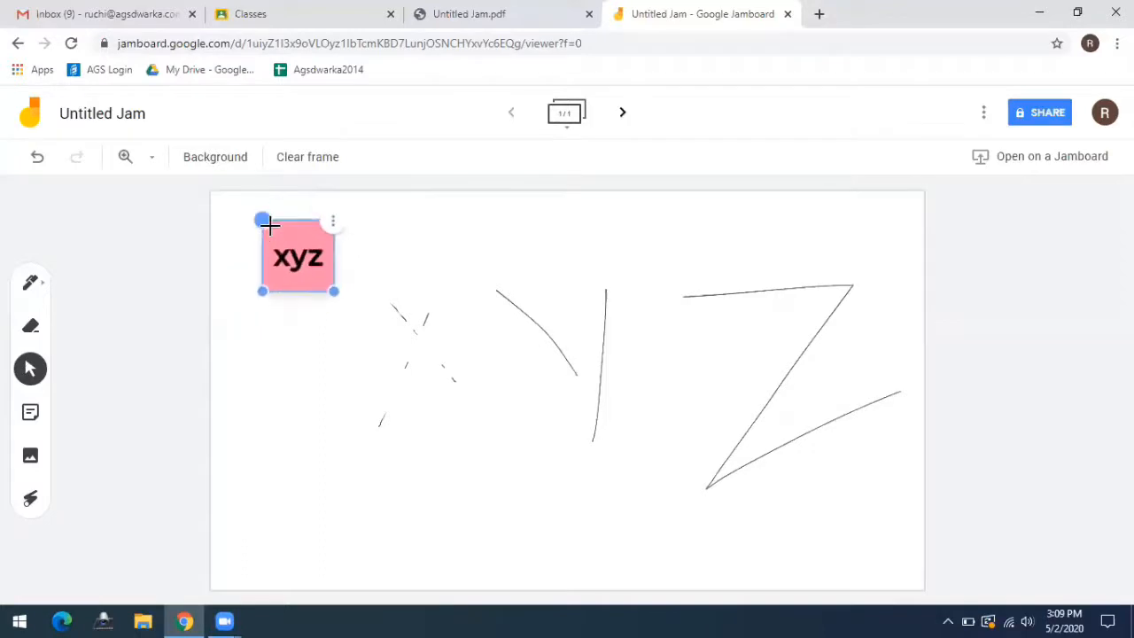
Step: Duplicate the xyz sticky note beside the original and delete the copy
{"action": "left_click", "coordinate": [334, 222]}
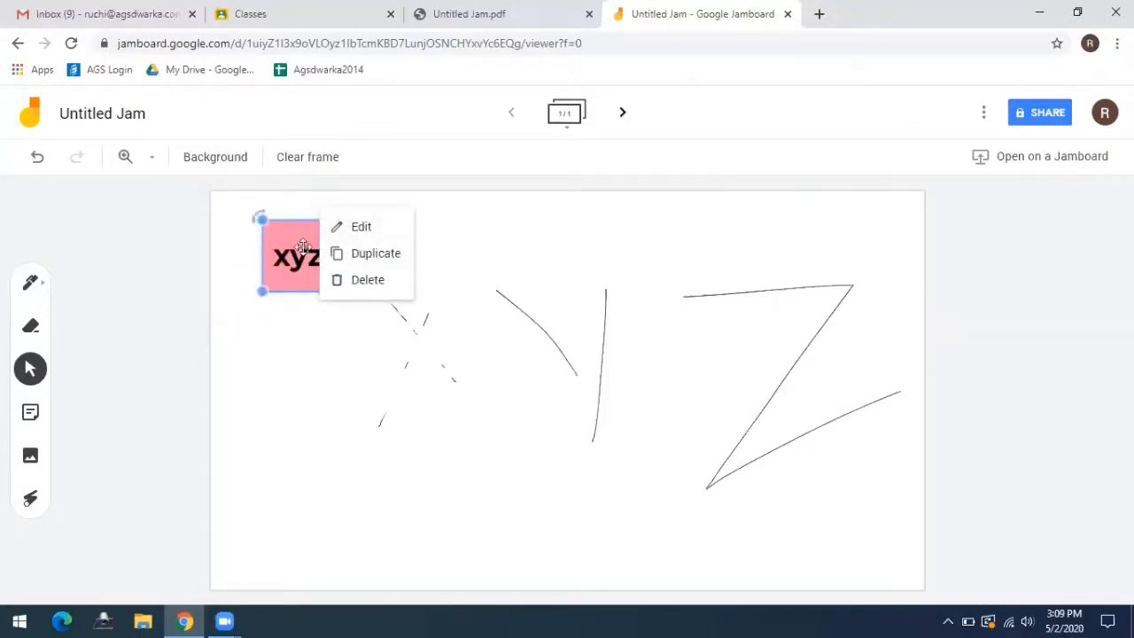
{"action": "left_click", "coordinate": [372, 257]}
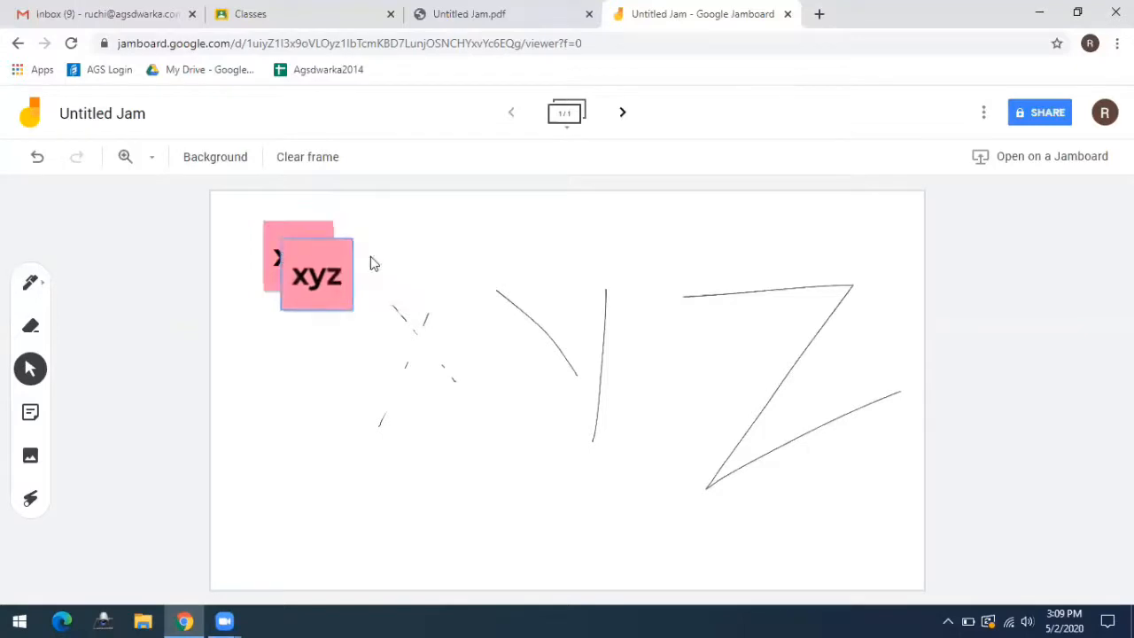
{"action": "left_click_drag", "start_coordinate": [337, 251], "coordinate": [410, 233]}
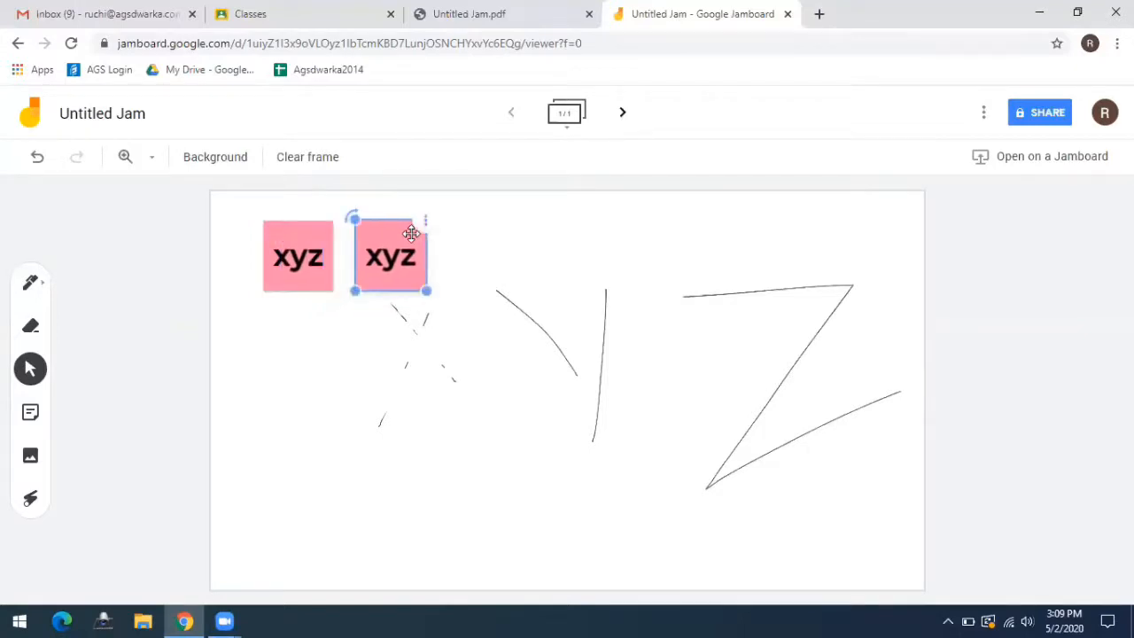
{"action": "left_click", "coordinate": [426, 225]}
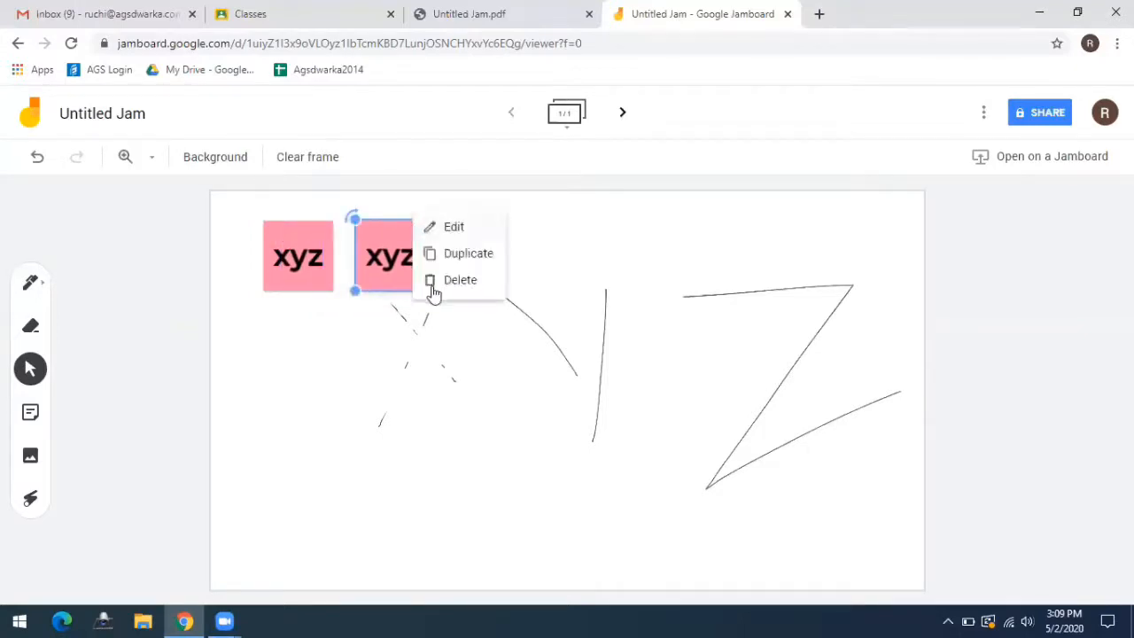
{"action": "left_click", "coordinate": [449, 282]}
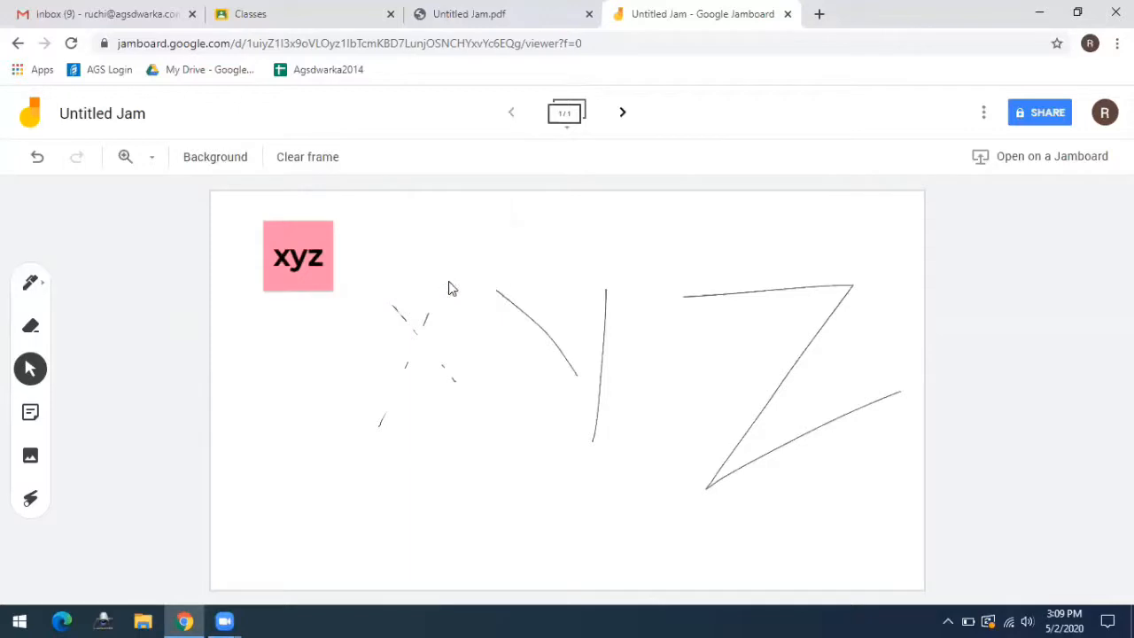
Step: Open the pink xyz sticky note for editing and save it without changes
{"action": "left_click", "coordinate": [325, 254]}
{"action": "left_click", "coordinate": [336, 226]}
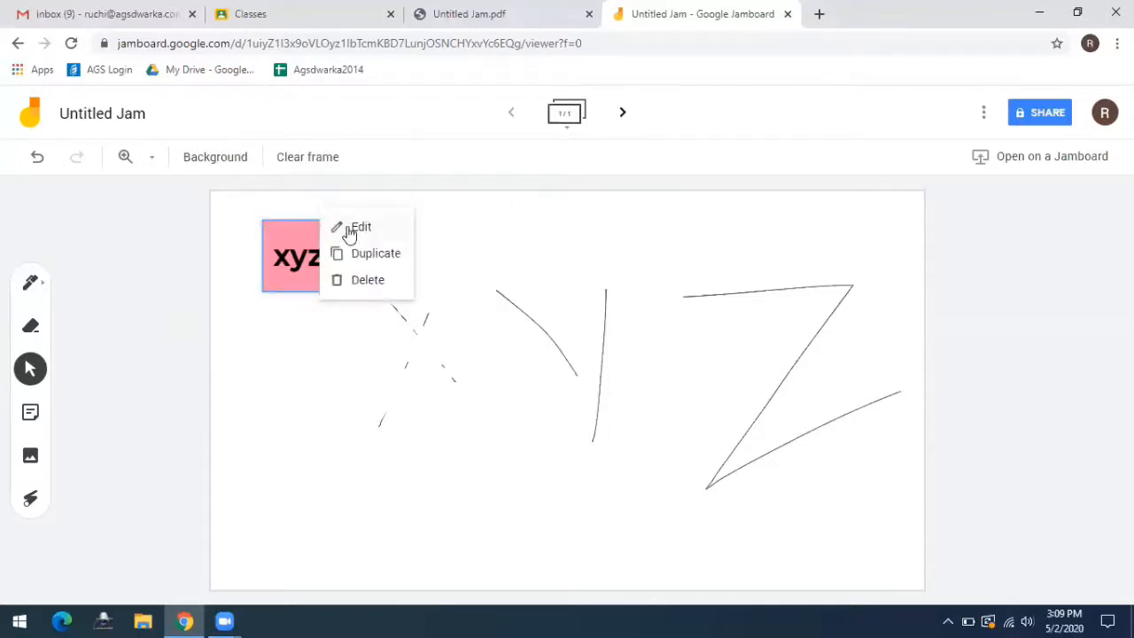
{"action": "left_click", "coordinate": [358, 228]}
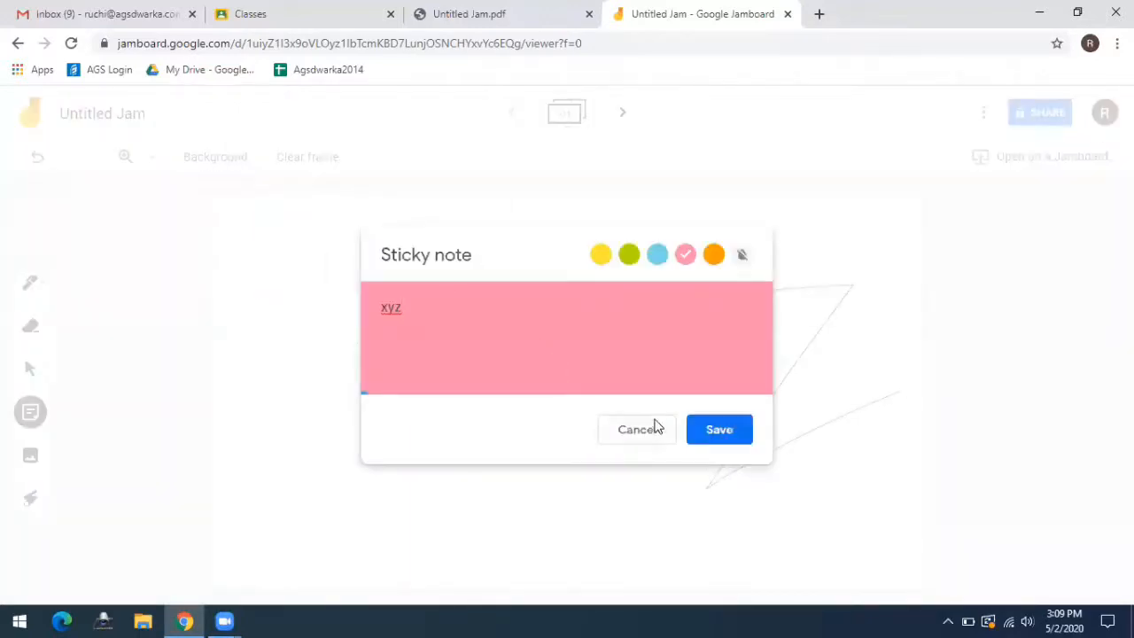
{"action": "left_click", "coordinate": [695, 429]}
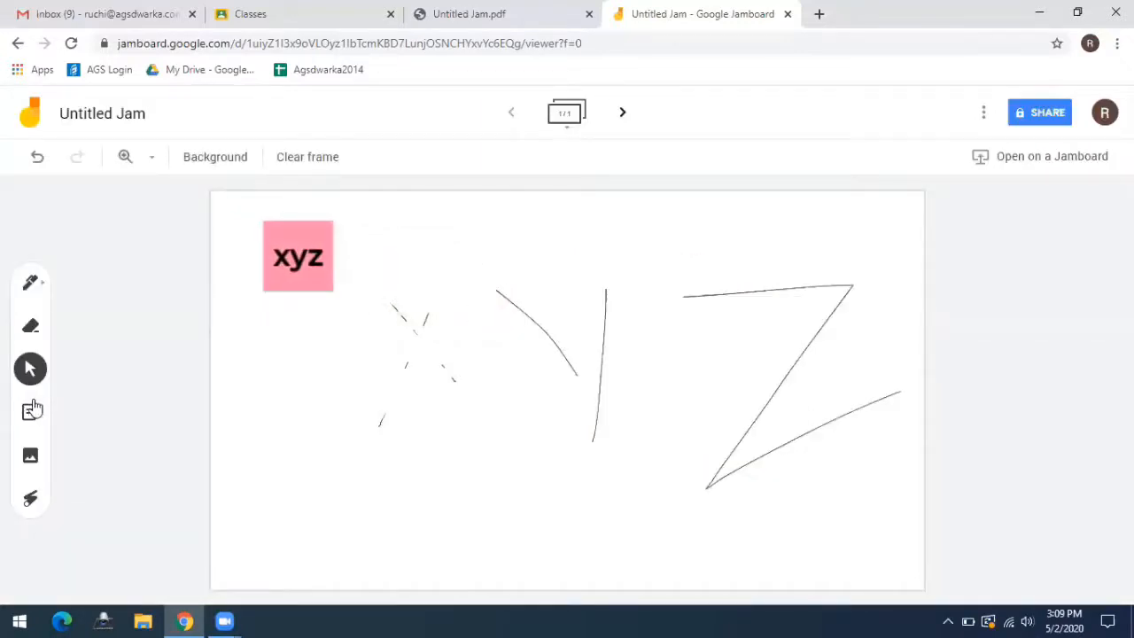
Step: Insert the image Screenshot (3) from the device's Pictures > Screenshots folder into the frame
{"action": "left_click", "coordinate": [30, 457]}
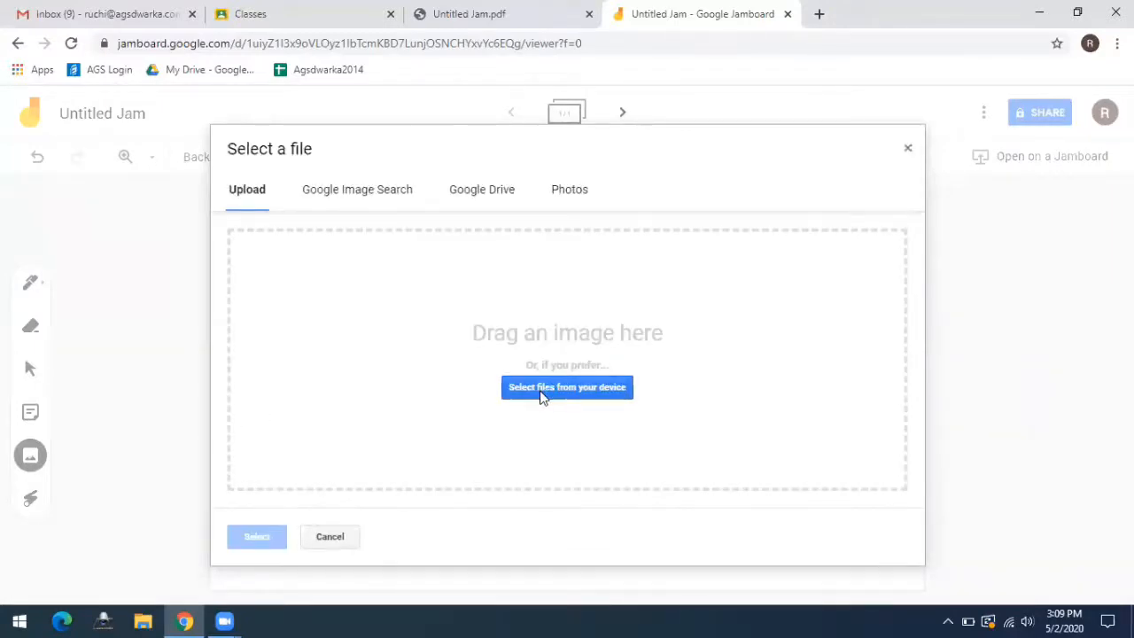
{"action": "left_click", "coordinate": [543, 396]}
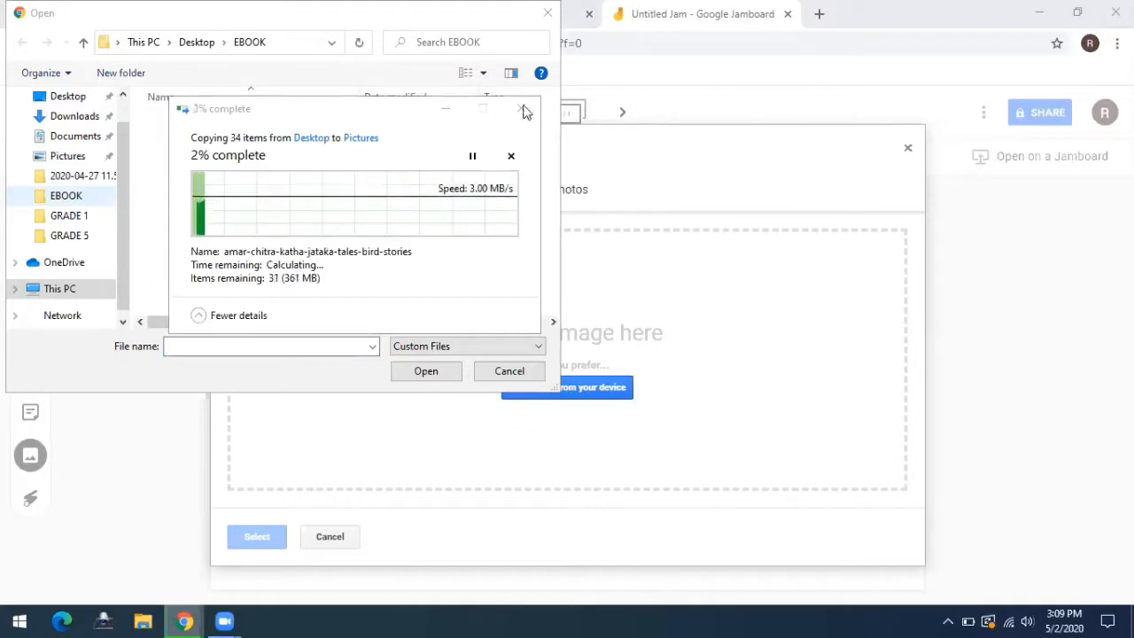
{"action": "left_click", "coordinate": [524, 115]}
{"action": "left_click", "coordinate": [77, 159]}
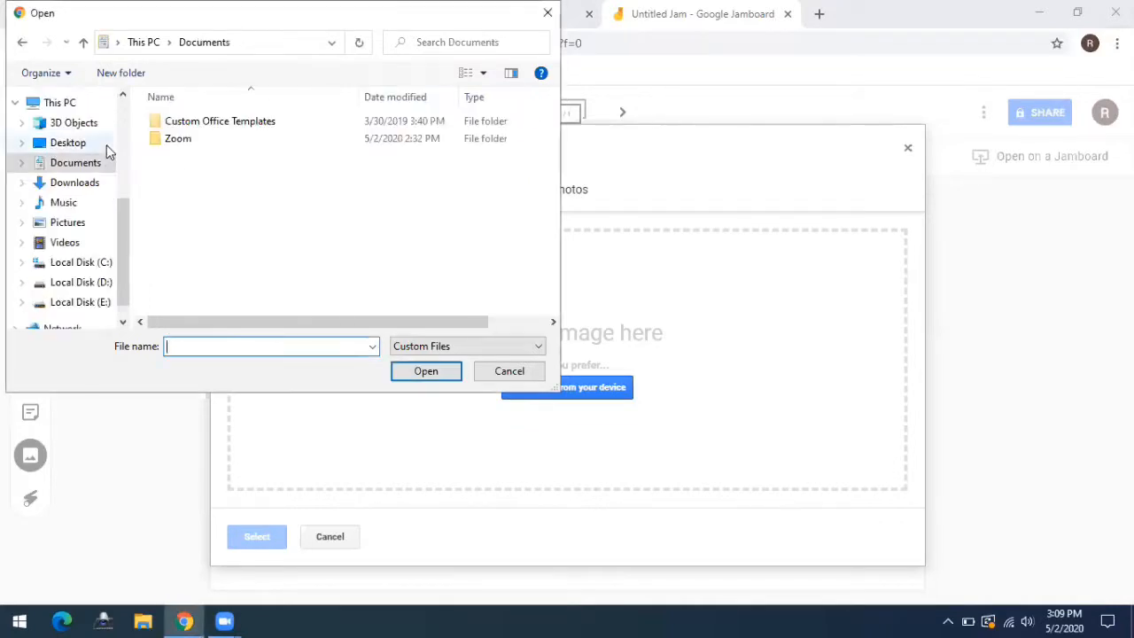
{"action": "left_click", "coordinate": [75, 223]}
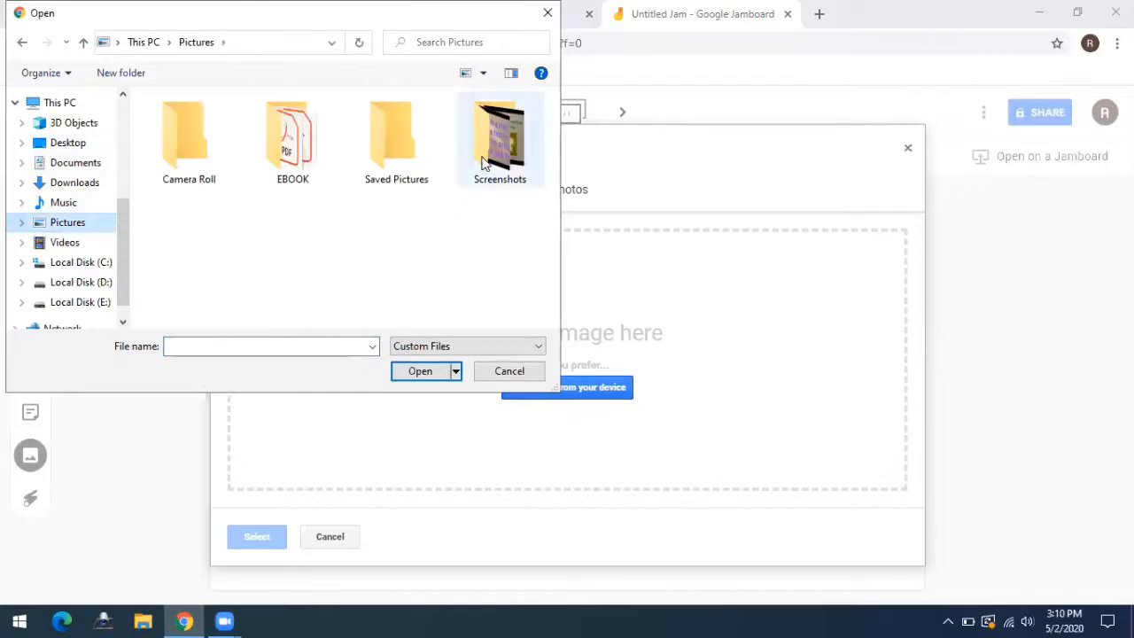
{"action": "left_click", "coordinate": [425, 372]}
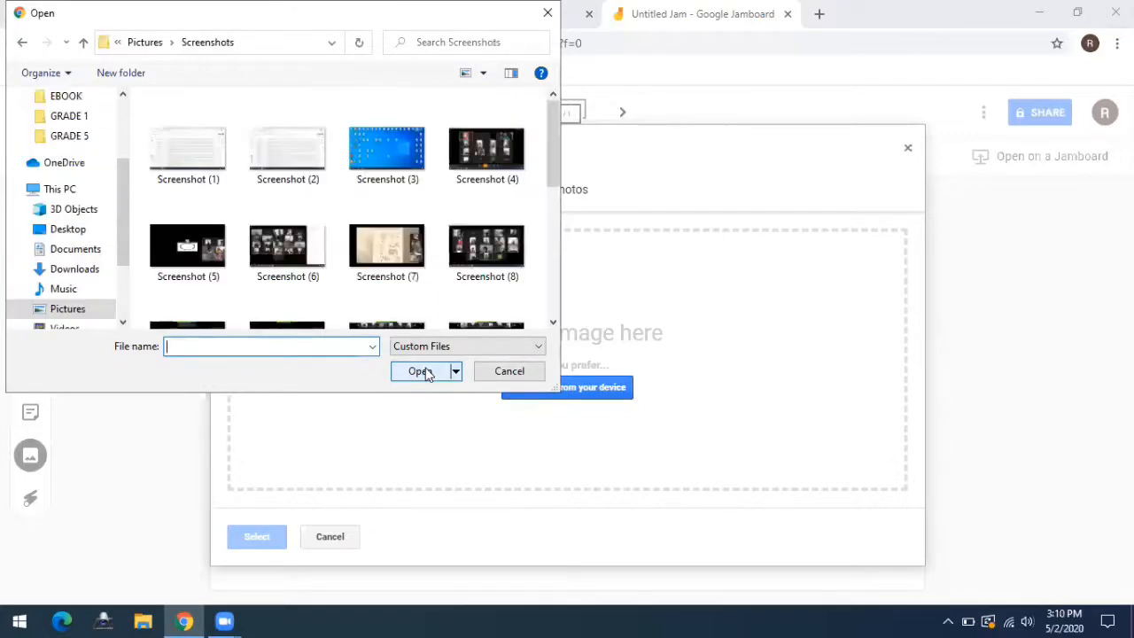
{"action": "left_click", "coordinate": [391, 154]}
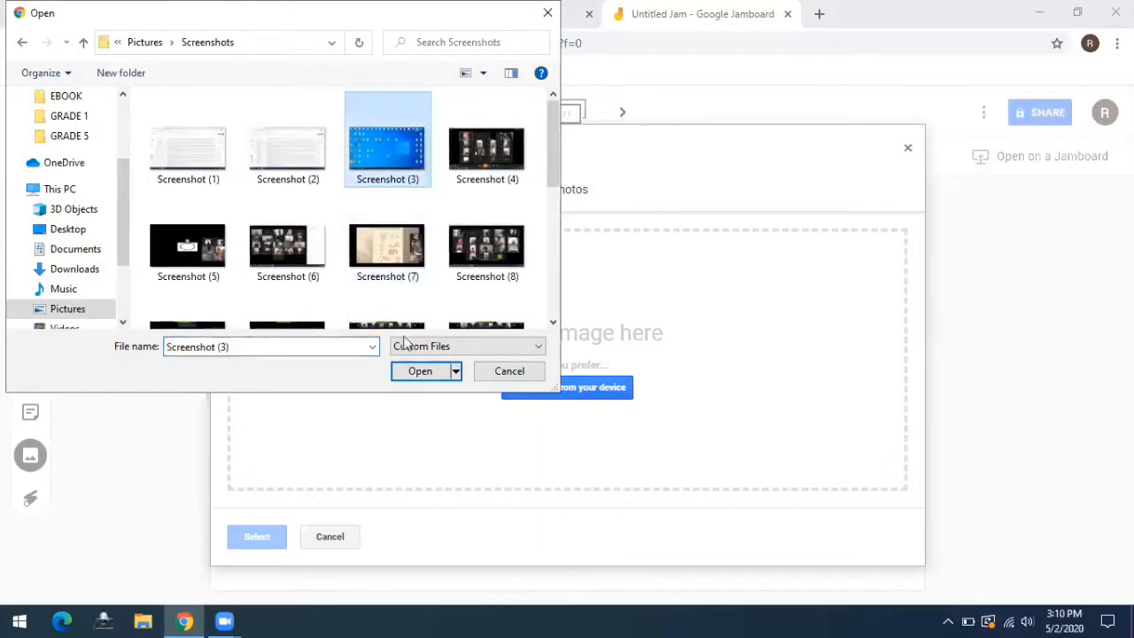
{"action": "left_click", "coordinate": [418, 371]}
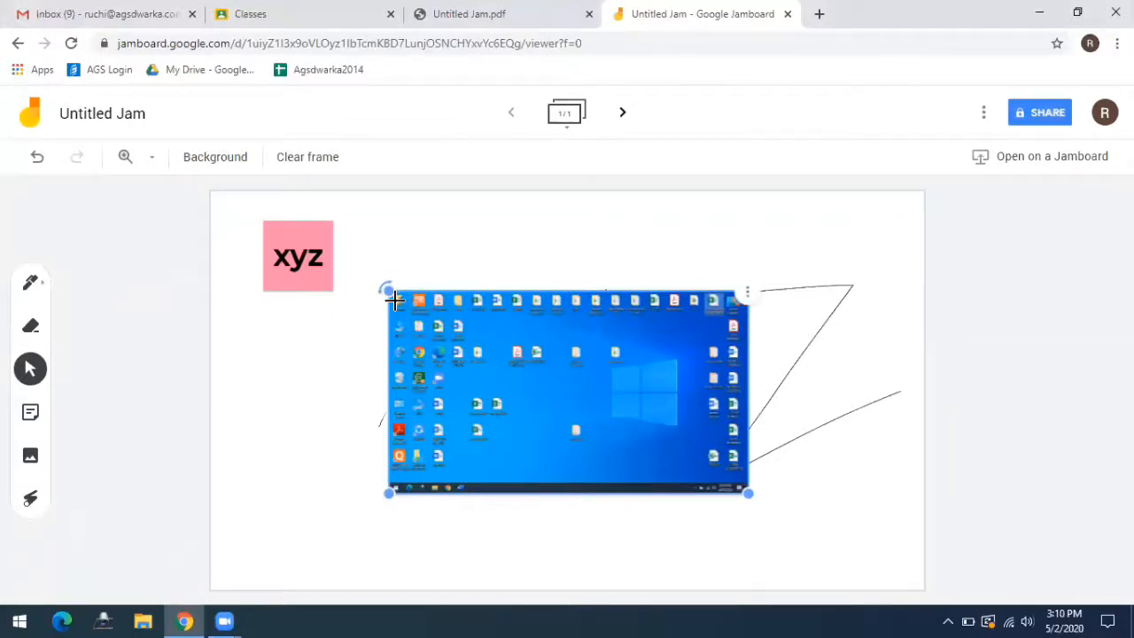
Step: Enlarge the inserted screenshot from its lower-left corner and move it up and to the right, clear of the xyz sticky note
{"action": "left_click_drag", "start_coordinate": [389, 493], "coordinate": [298, 536]}
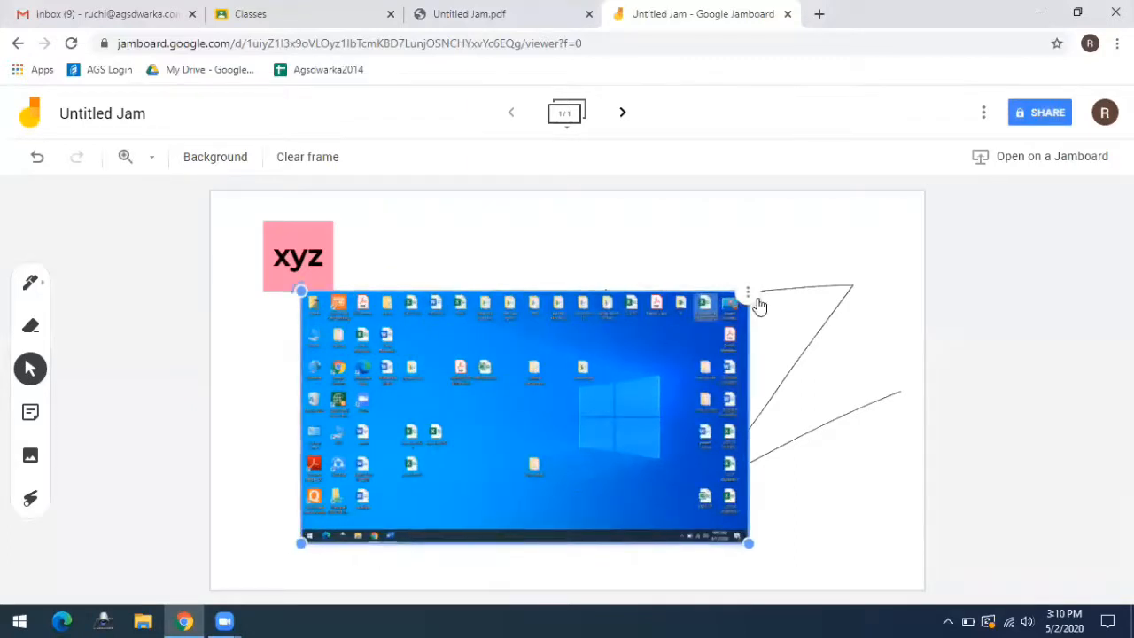
{"action": "left_click_drag", "start_coordinate": [727, 304], "coordinate": [786, 270]}
{"action": "left_click", "coordinate": [808, 261]}
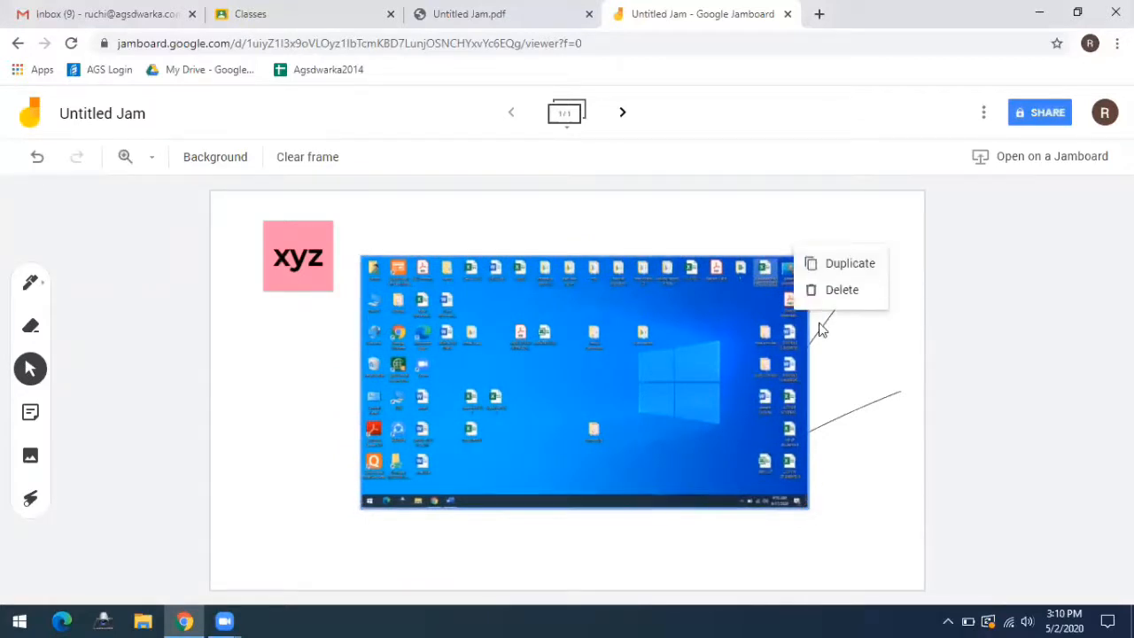
{"action": "left_click", "coordinate": [853, 397]}
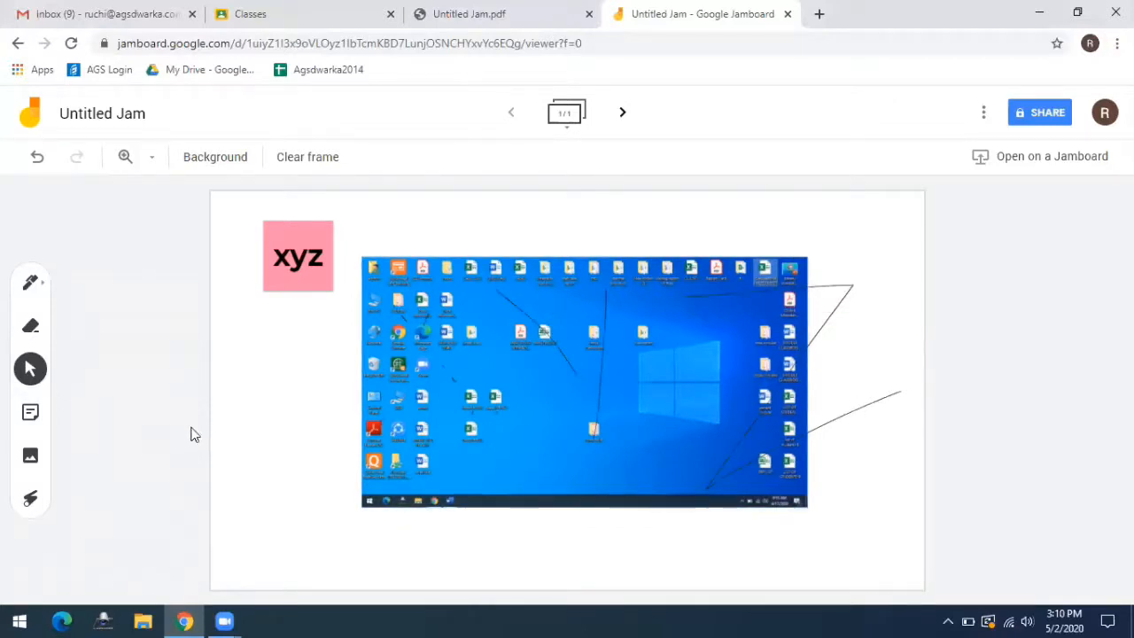
Step: Draw temporary laser pointer strokes across the screenshot image and around the xyz sticky note
{"action": "left_click", "coordinate": [31, 502]}
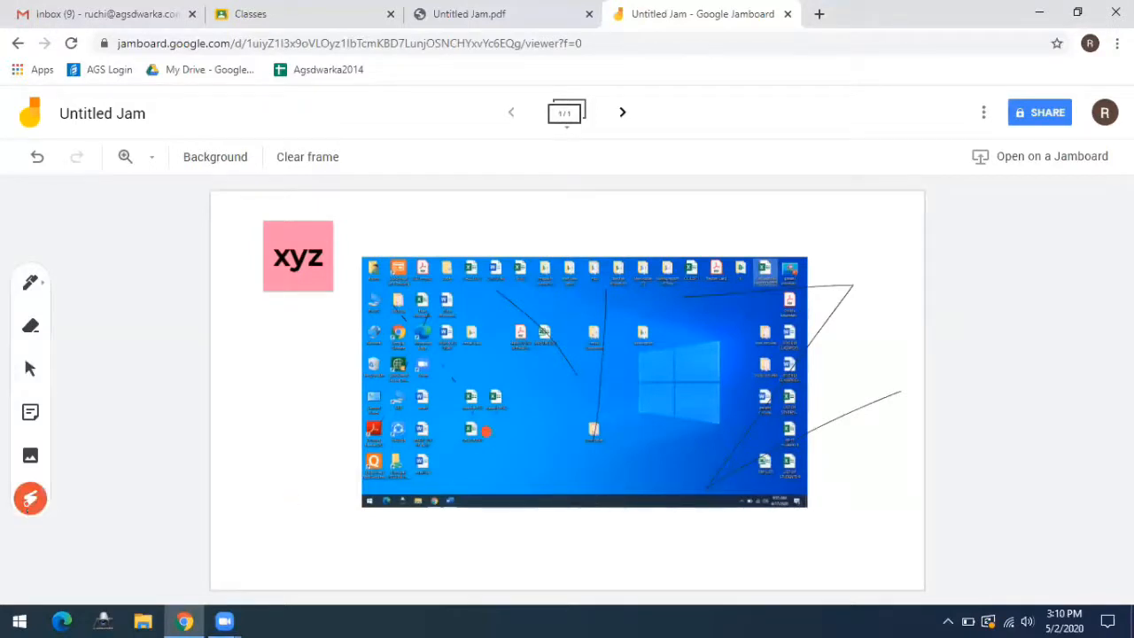
{"action": "mouse_move", "coordinate": [777, 334]}
{"action": "left_mouse_down"}
{"action": "mouse_move", "coordinate": [833, 425]}
{"action": "mouse_move", "coordinate": [537, 297]}
{"action": "left_mouse_up"}
{"action": "left_click_drag", "start_coordinate": [447, 262], "coordinate": [257, 299]}
{"action": "left_click_drag", "start_coordinate": [253, 381], "coordinate": [363, 376]}
Step: Download the jam as a PDF and open the downloaded file to look over its page
{"action": "left_click", "coordinate": [983, 123]}
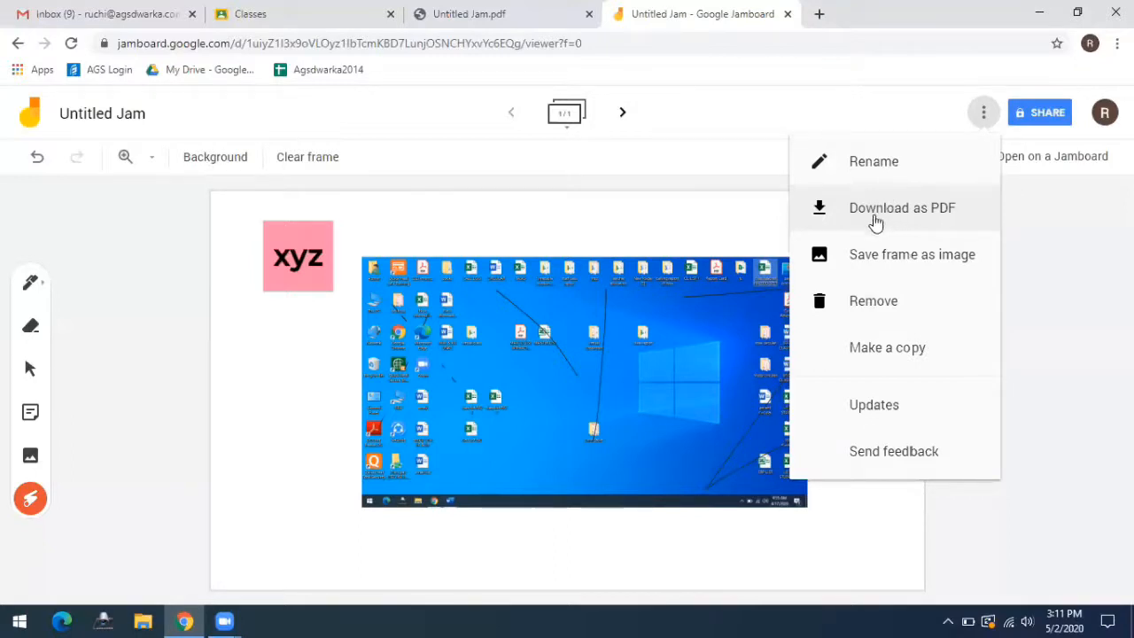
{"action": "left_click", "coordinate": [880, 218]}
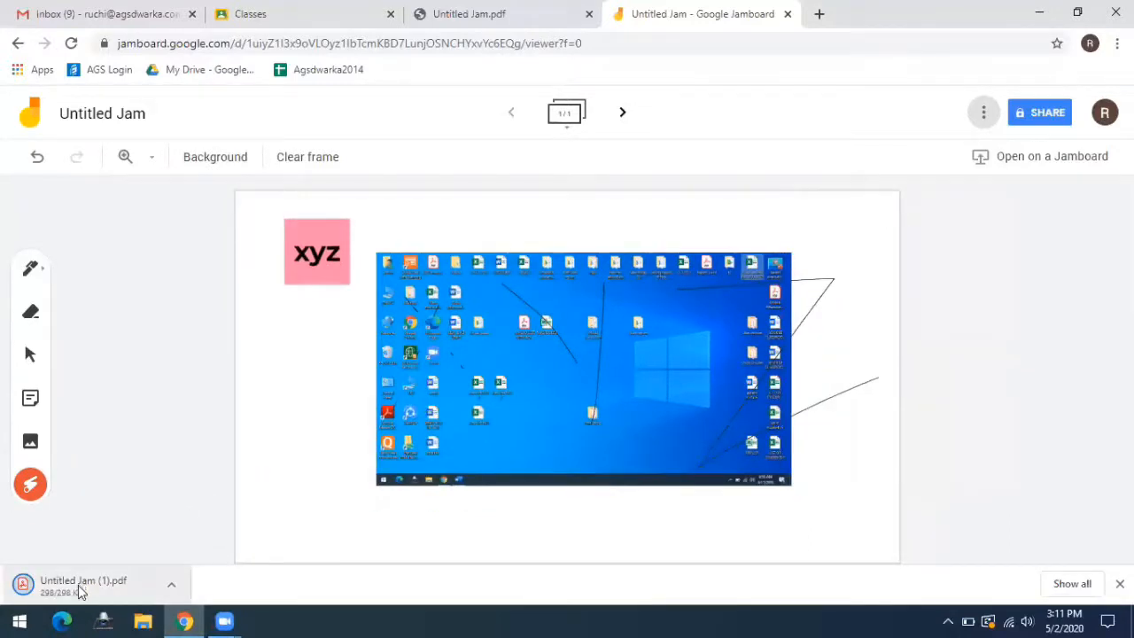
{"action": "left_click", "coordinate": [78, 584]}
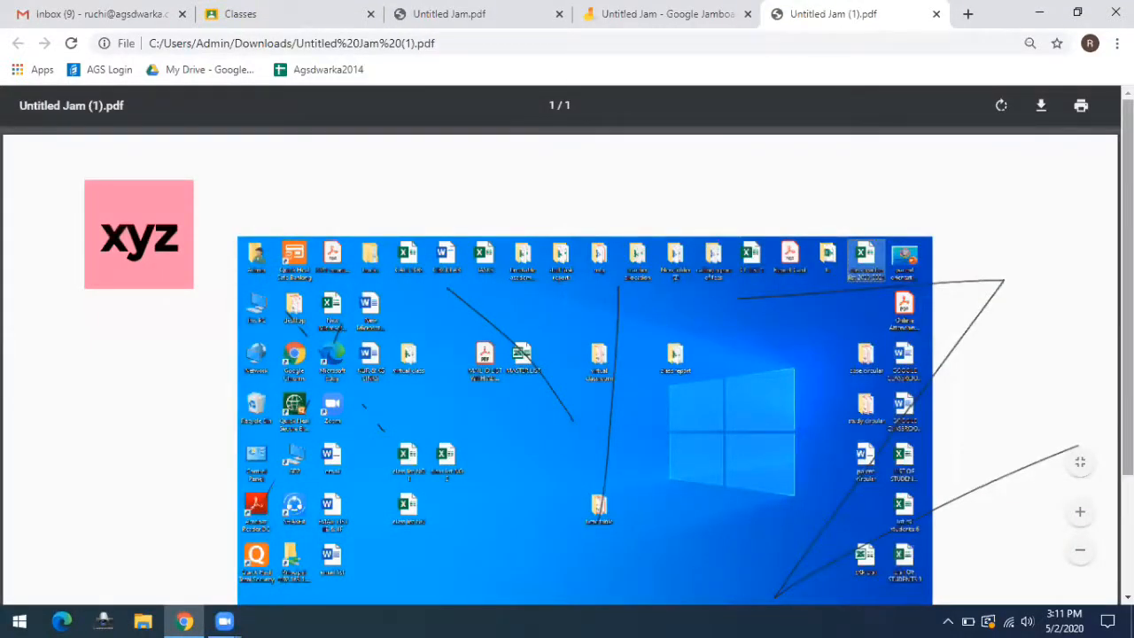
{"action": "scroll", "coordinate": [567, 363], "scroll_direction": "down", "scroll_amount": 2}
{"action": "scroll", "coordinate": [567, 363], "scroll_direction": "up", "scroll_amount": 2}
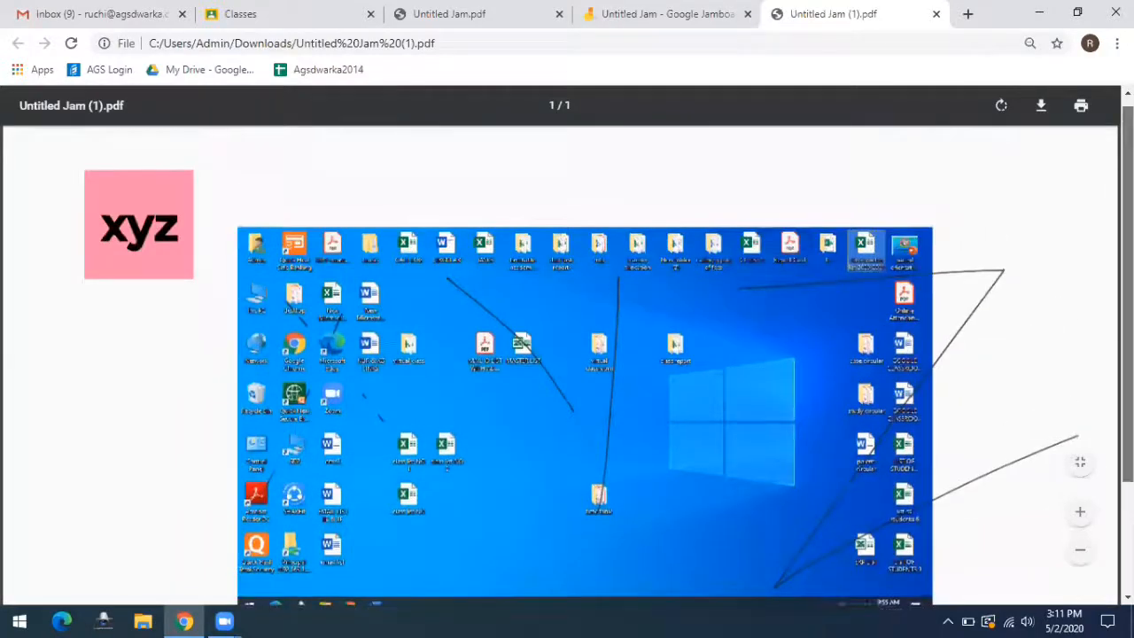